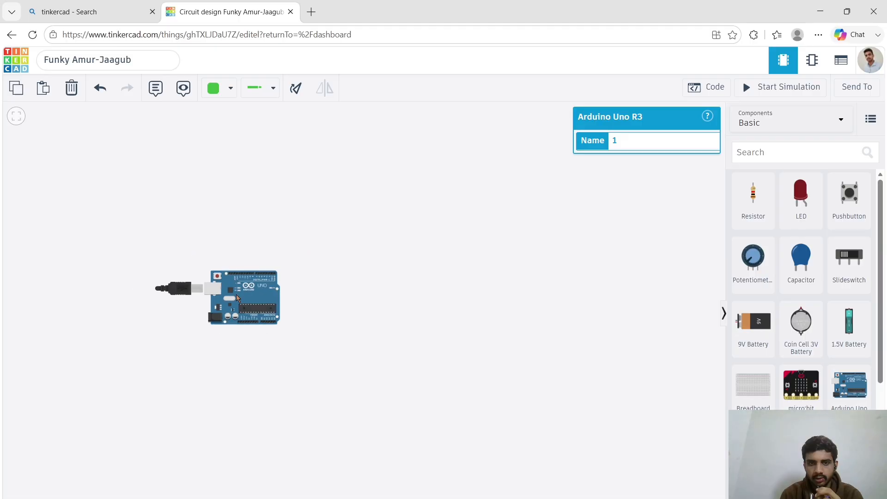
# - Place a small breadboard beside the Arduino Uno, on the side opposite its USB cable
pyautogui.scroll(3, 237, 298)
pyautogui.scroll(1, 237, 298)
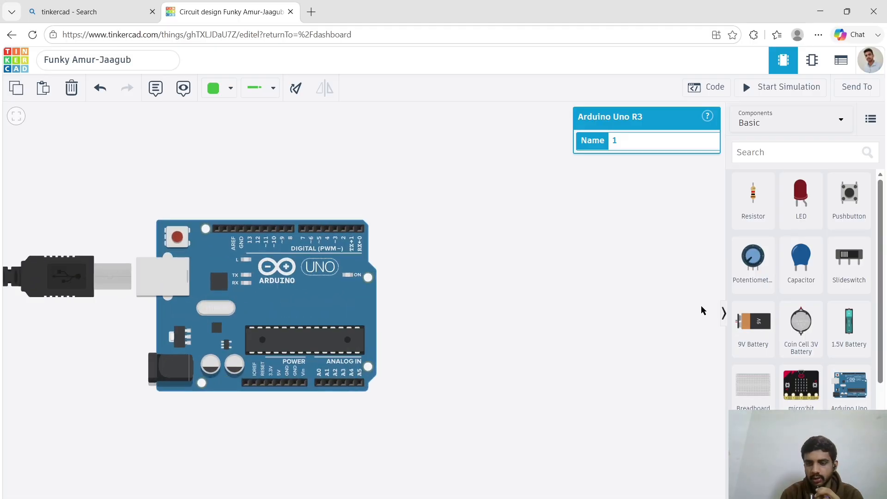
pyautogui.moveTo(739, 377); pyautogui.dragTo(564, 293)
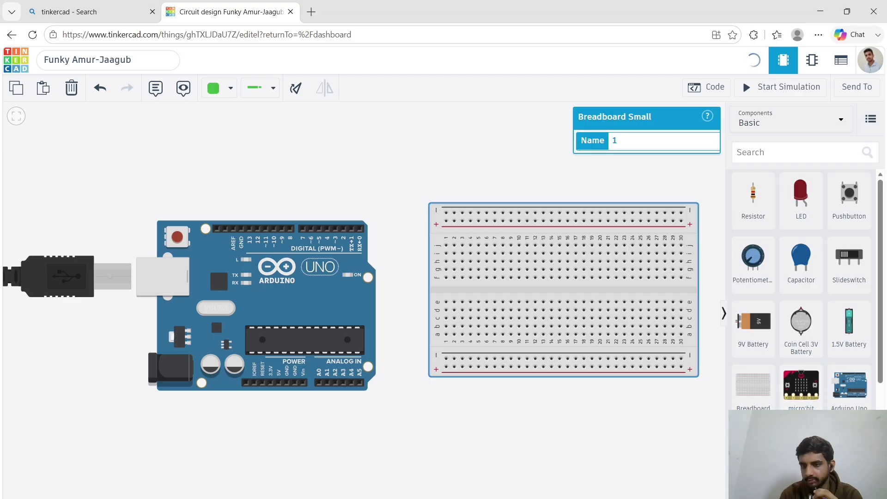
pyautogui.scroll(-5, 801, 287)
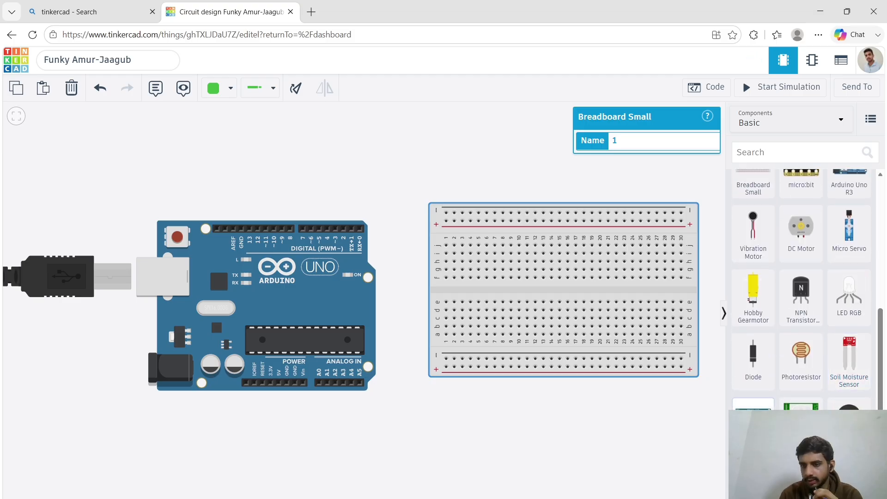
pyautogui.moveTo(753, 406); pyautogui.dragTo(581, 145)
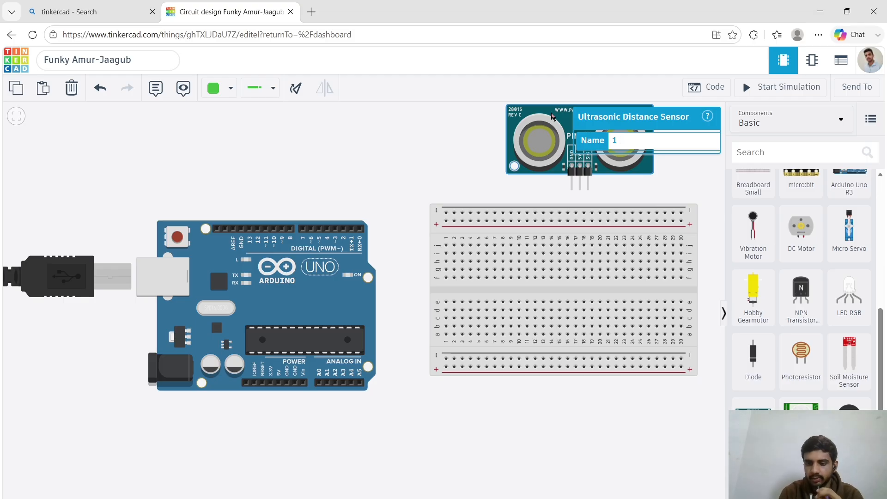
pyautogui.press('Delete')
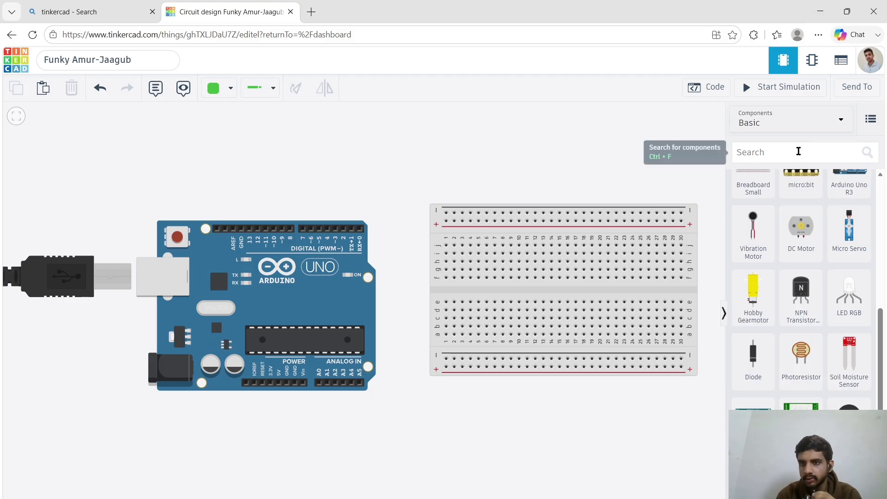
# - Find the HC-SR04 ultrasonic distance sensor, place it above the breadboard, and move the breadboard down to clear its pins
pyautogui.click(799, 153)
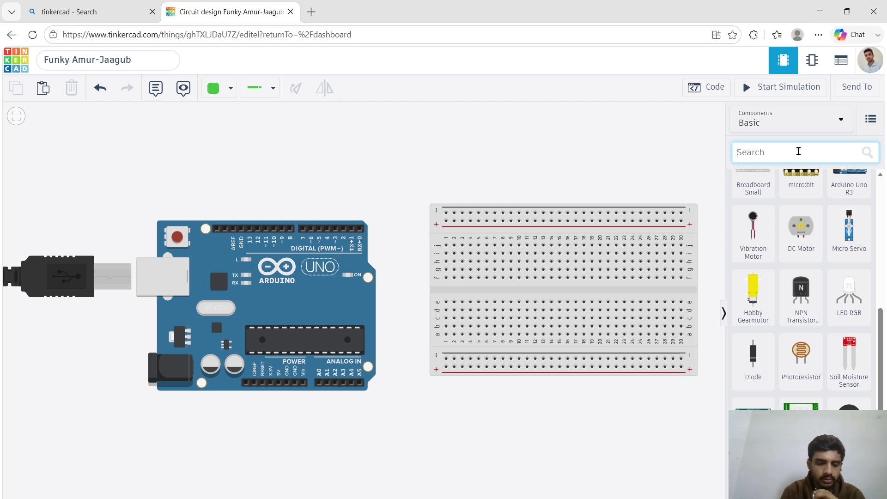
pyautogui.write('u')
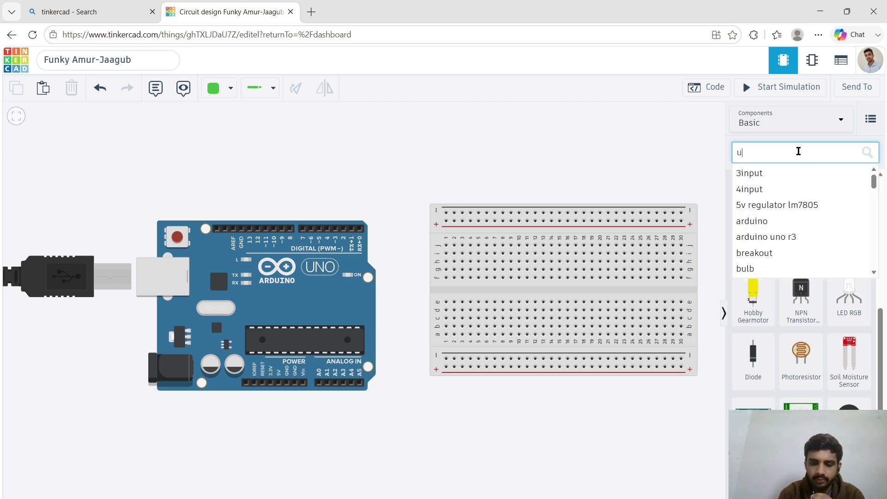
pyautogui.write('ltr')
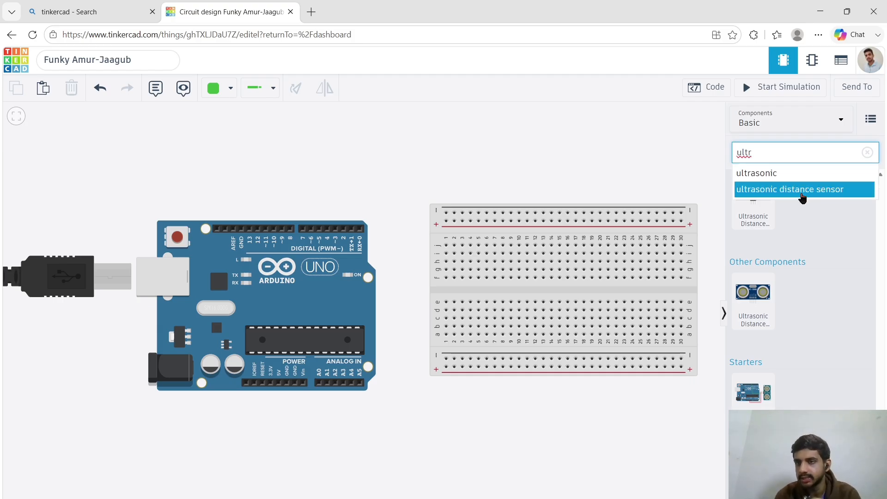
pyautogui.click(803, 198)
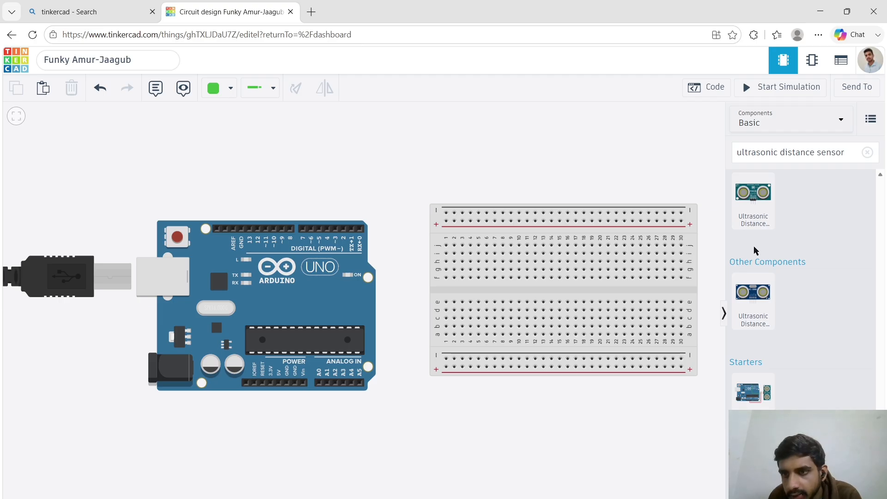
pyautogui.moveTo(754, 317); pyautogui.dragTo(459, 157)
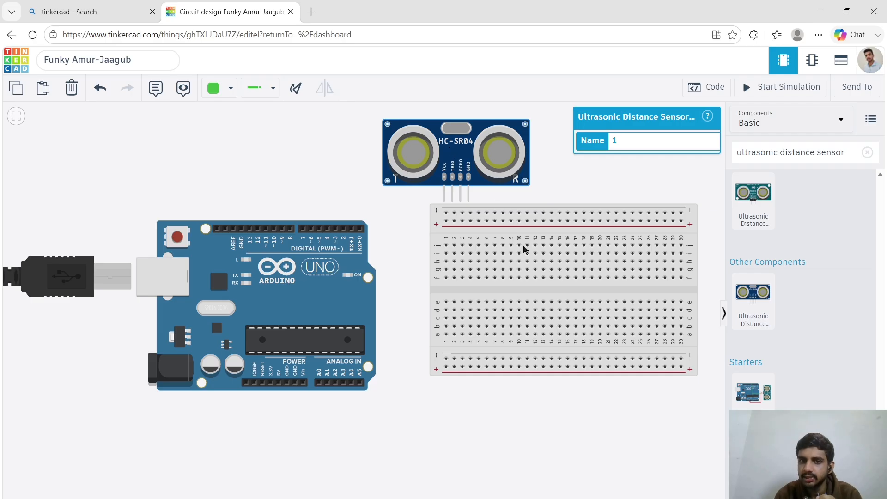
pyautogui.click(527, 256)
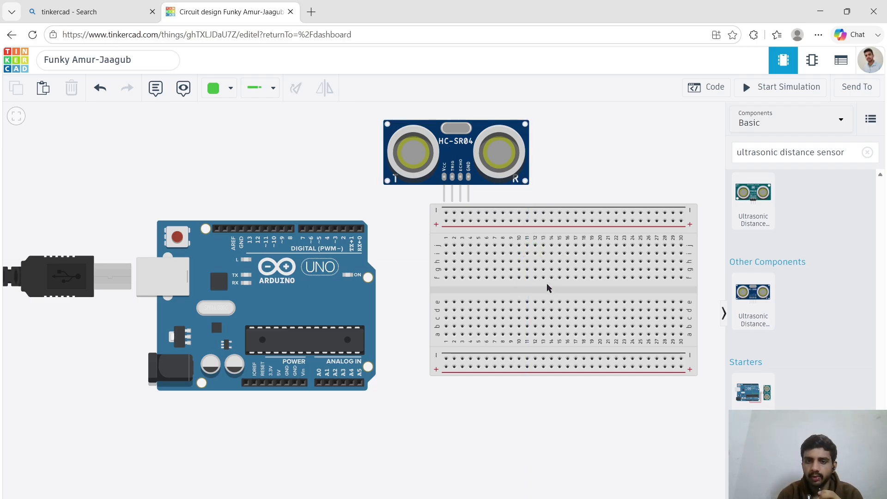
pyautogui.moveTo(548, 288); pyautogui.dragTo(527, 315)
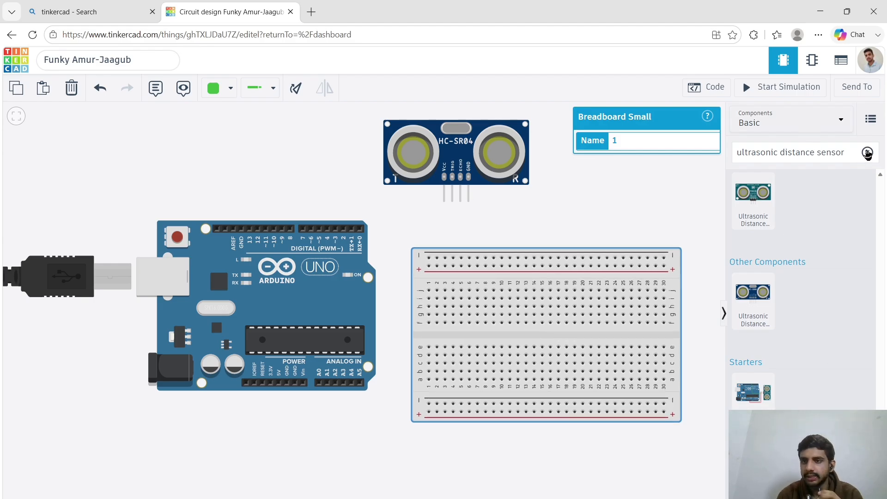
# - Search the components for lcd, add the LCD 16 x 2 and the LCD 16 x 2 (I2C), and delete the non-I2C one
pyautogui.click(867, 153)
pyautogui.click(834, 153)
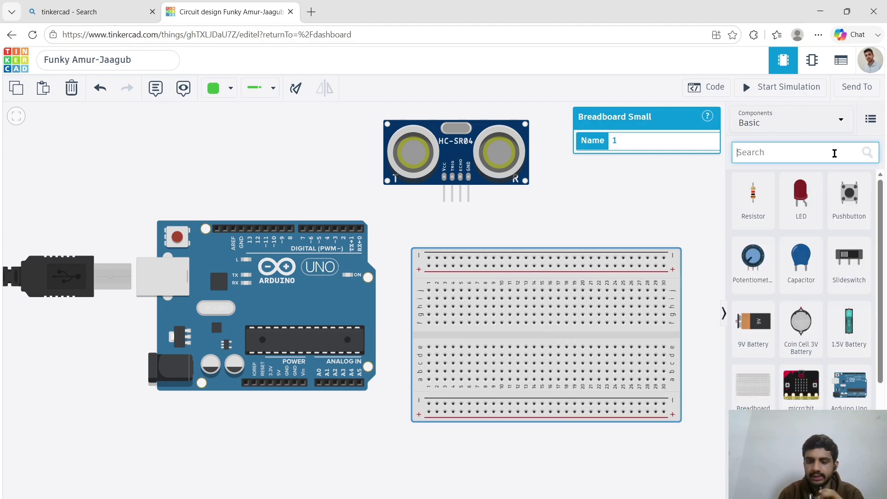
pyautogui.write('lcd')
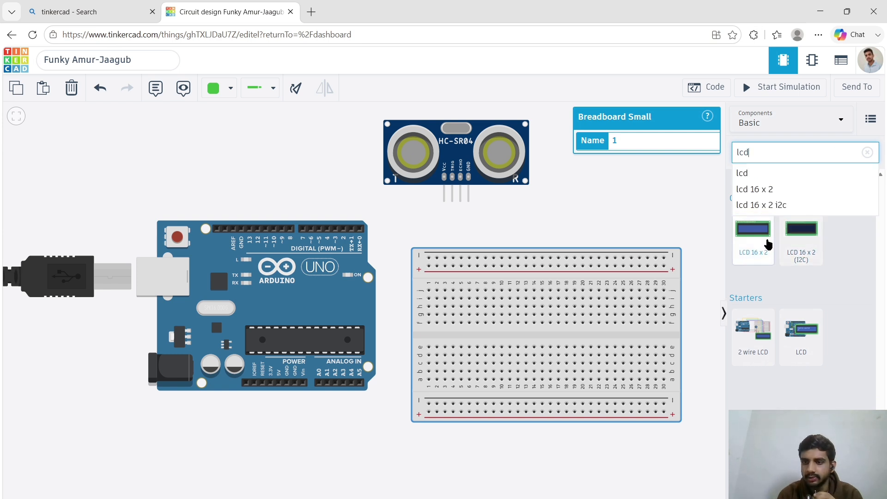
pyautogui.moveTo(768, 243); pyautogui.dragTo(541, 184)
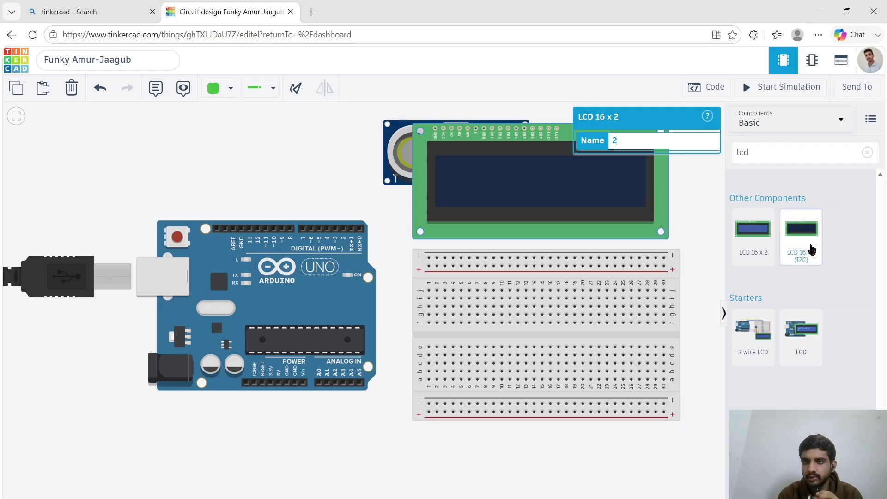
pyautogui.moveTo(794, 242); pyautogui.dragTo(523, 341)
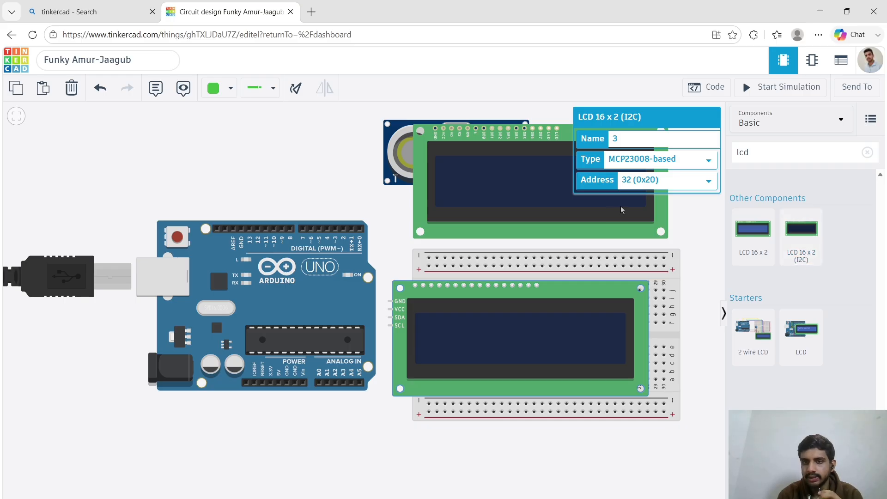
pyautogui.click(545, 214)
pyautogui.press('Delete')
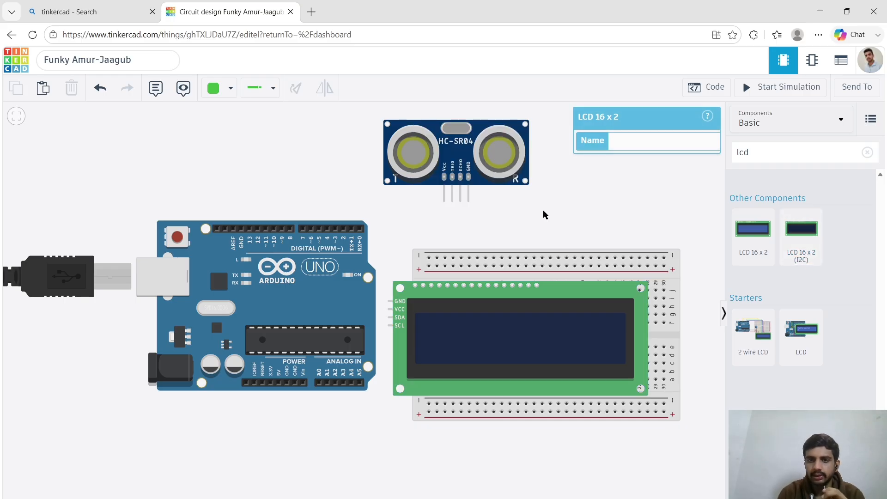
# - Configure the I2C LCD as PCF8574-based with address 39 (0x27)
pyautogui.click(532, 312)
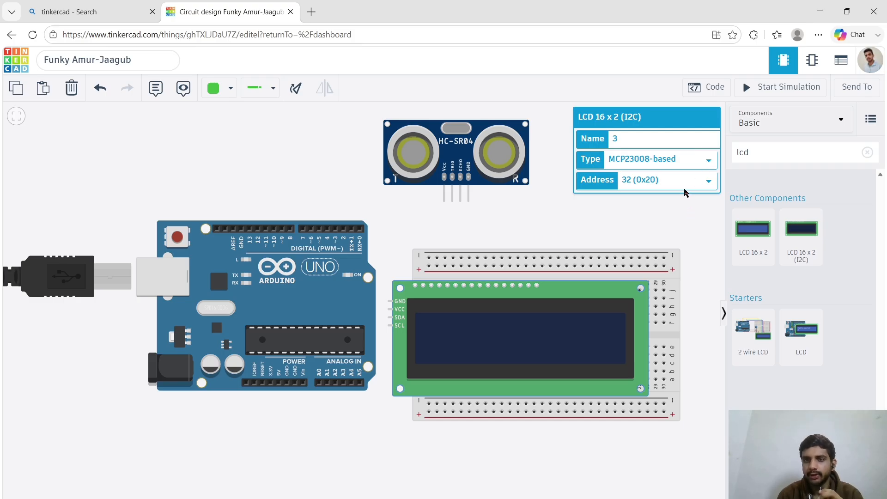
pyautogui.click(684, 190)
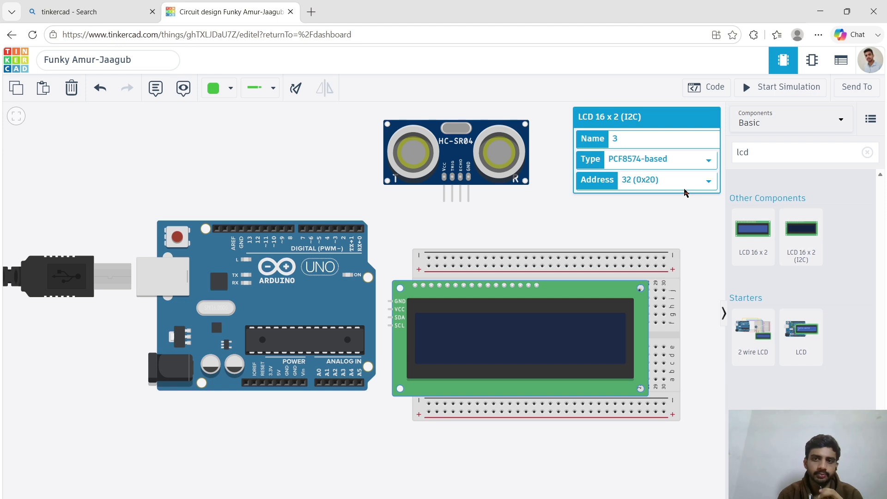
pyautogui.click(681, 308)
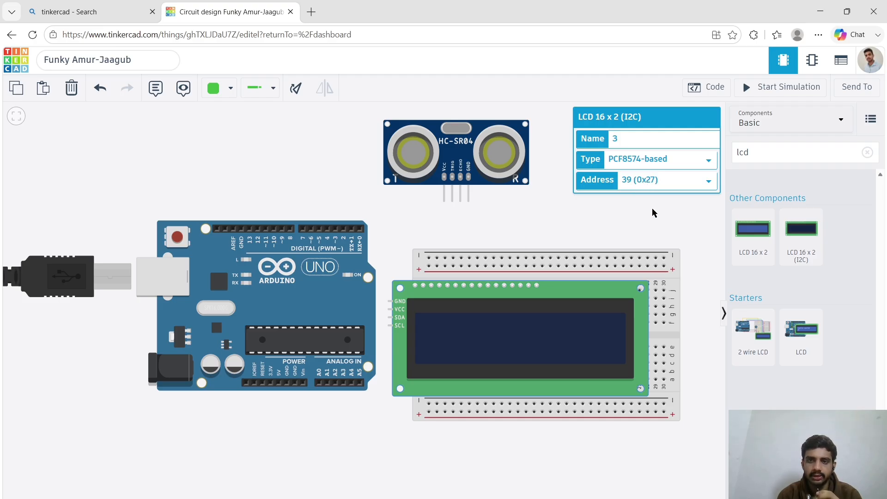
pyautogui.click(572, 229)
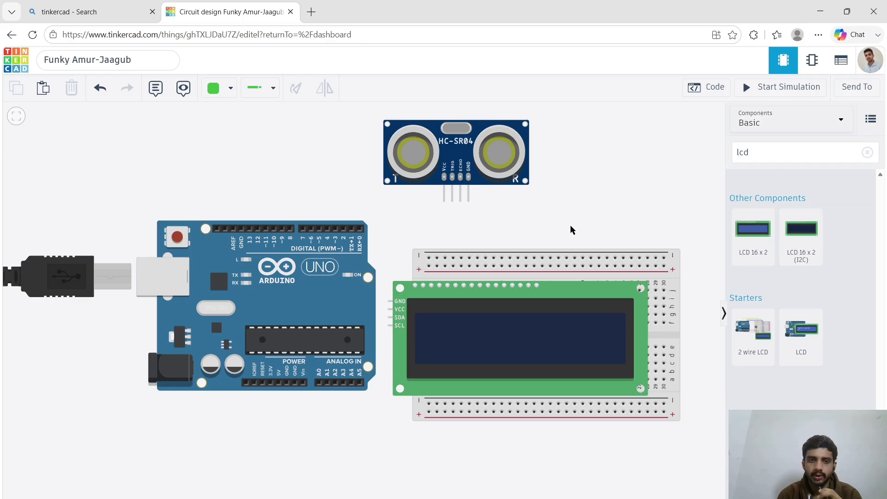
# - Move the I2C LCD up and away from the Arduino so the breadboard's lower half and power rails are uncovered
pyautogui.scroll(-3, 268, 276)
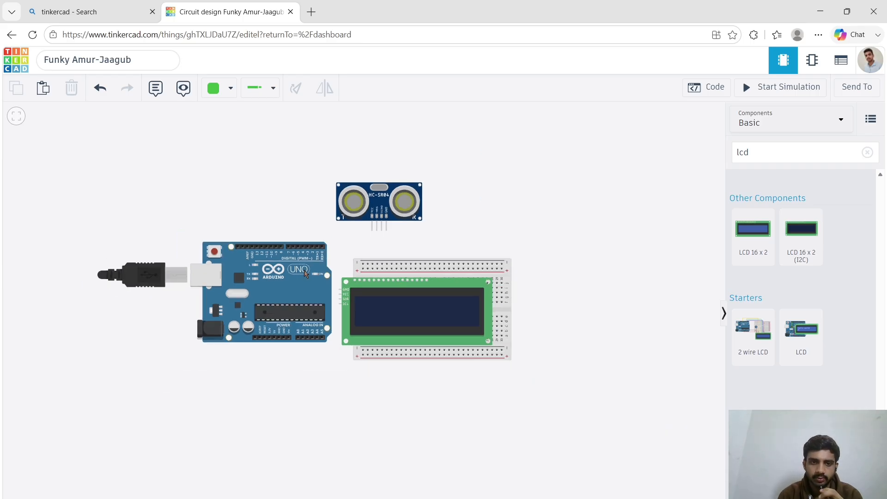
pyautogui.scroll(3, 309, 276)
pyautogui.scroll(-2, 309, 275)
pyautogui.scroll(1, 309, 275)
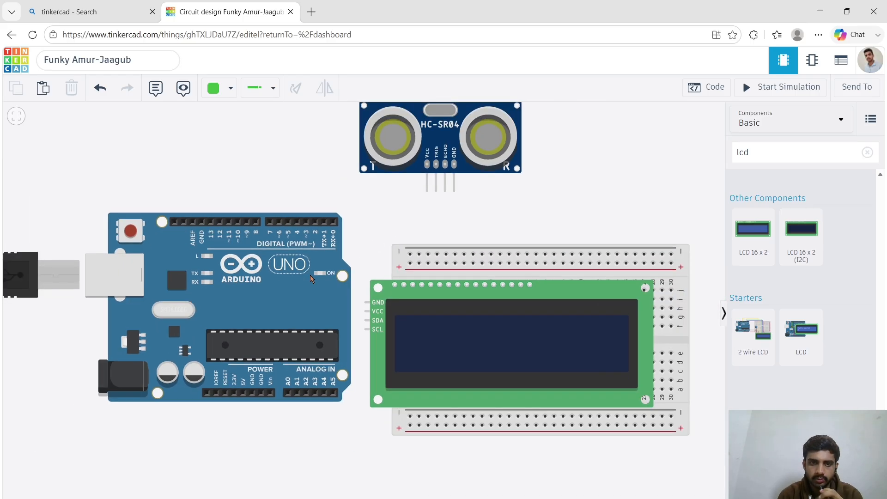
pyautogui.moveTo(507, 332); pyautogui.dragTo(640, 237)
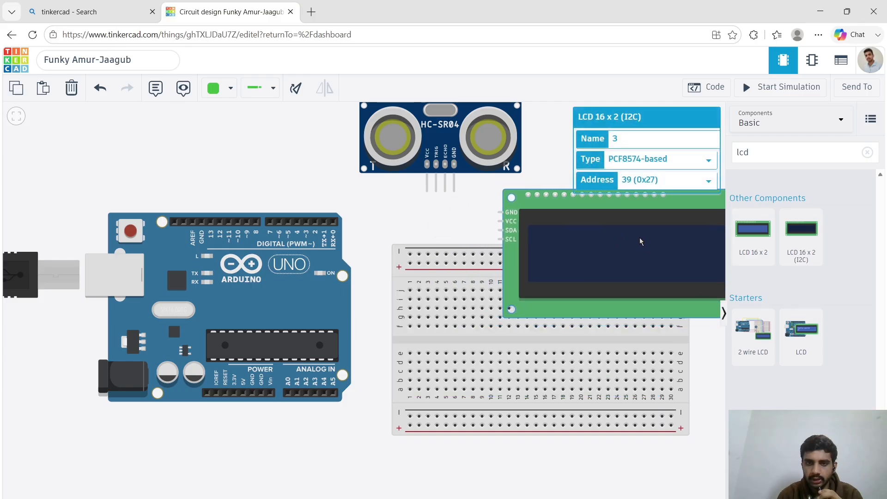
pyautogui.click(555, 142)
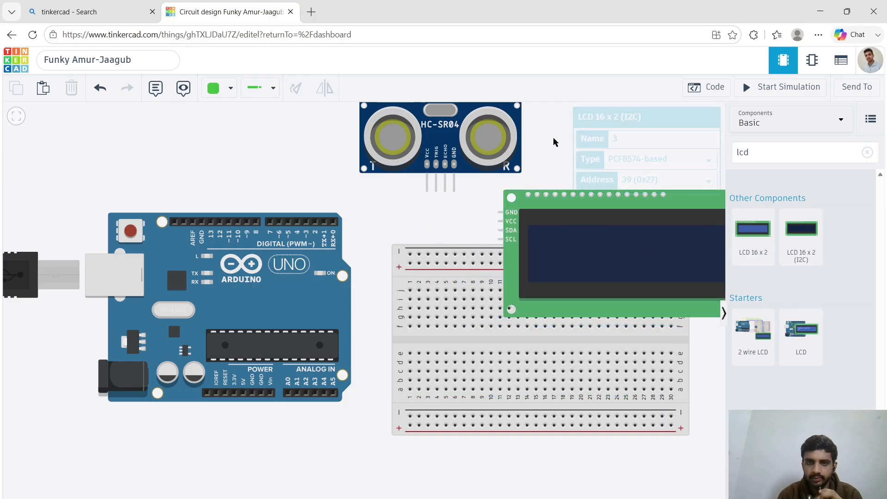
# - Wire the Arduino's 5V pin to the breadboard's lower positive rail in red, with a squared-off bend below the board
pyautogui.click(244, 394)
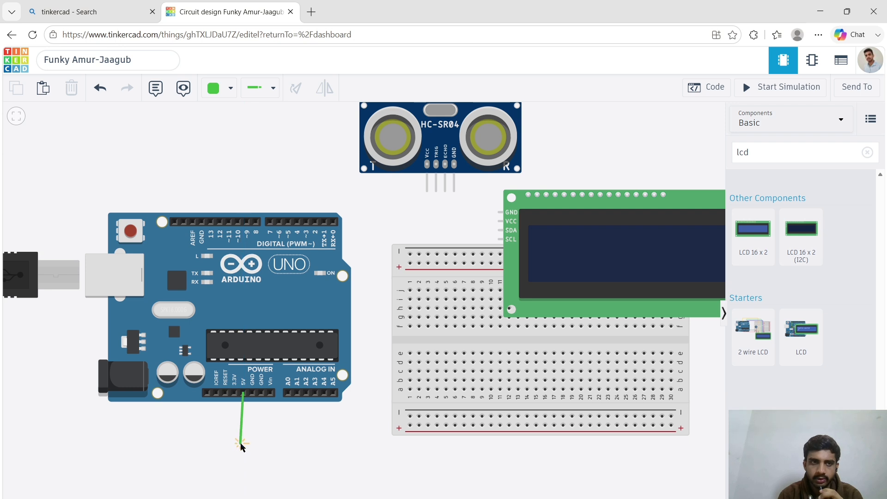
pyautogui.click(228, 88)
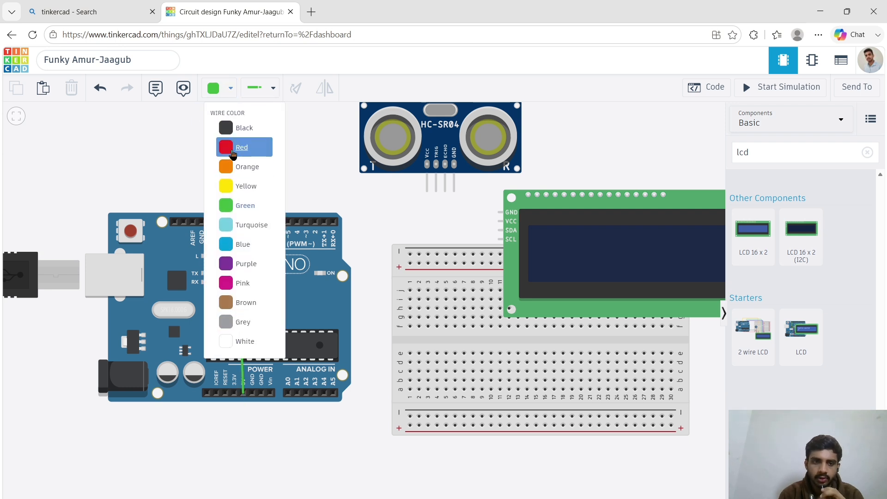
pyautogui.click(233, 153)
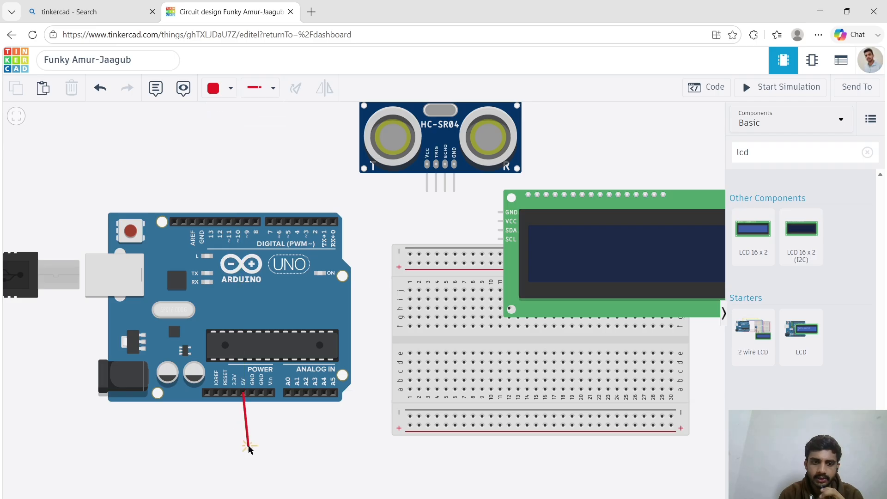
pyautogui.click(243, 433)
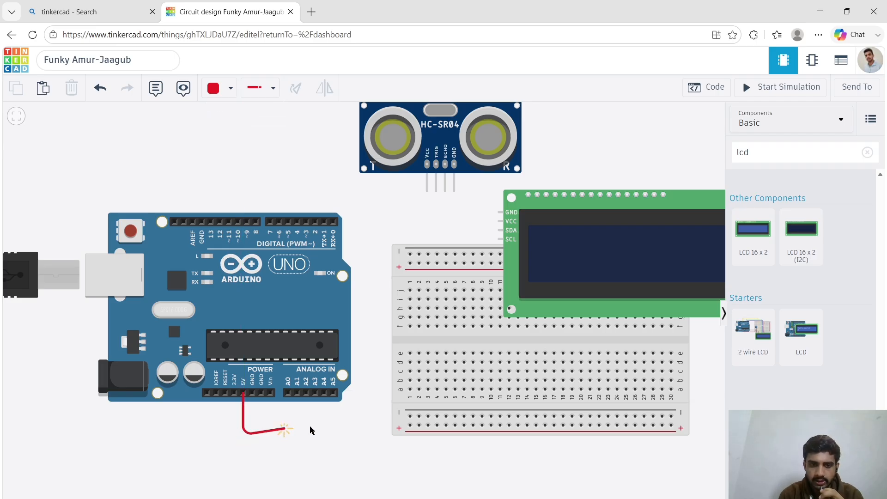
pyautogui.click(410, 425)
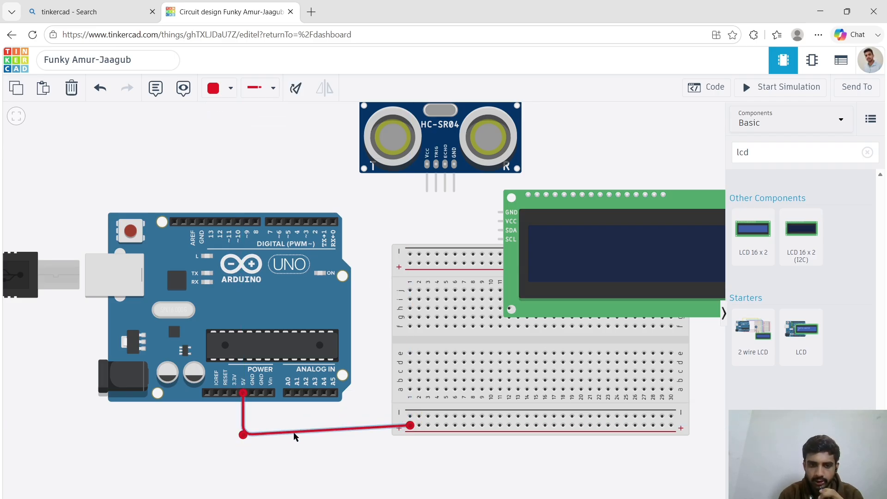
pyautogui.moveTo(244, 434); pyautogui.dragTo(243, 425)
pyautogui.click(329, 484)
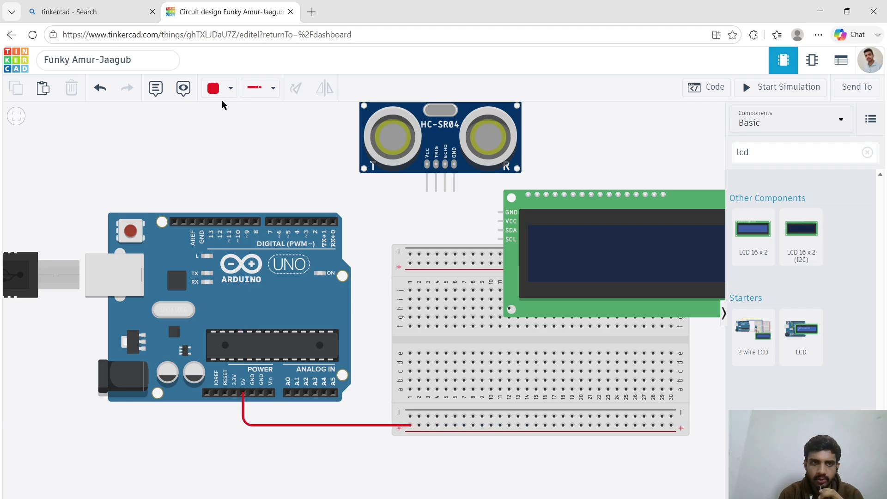
# - Wire the Arduino's power-side GND pin to the breadboard's lower negative rail in black, bending the wire below the board
pyautogui.click(231, 88)
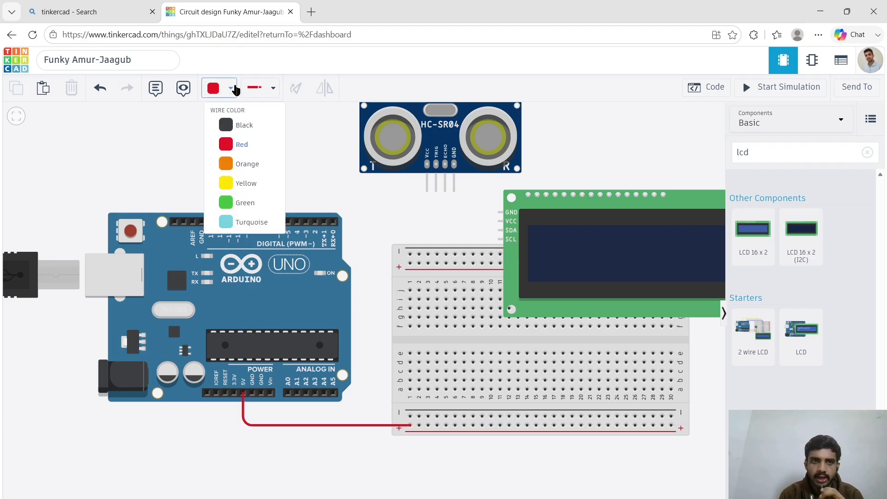
pyautogui.click(241, 129)
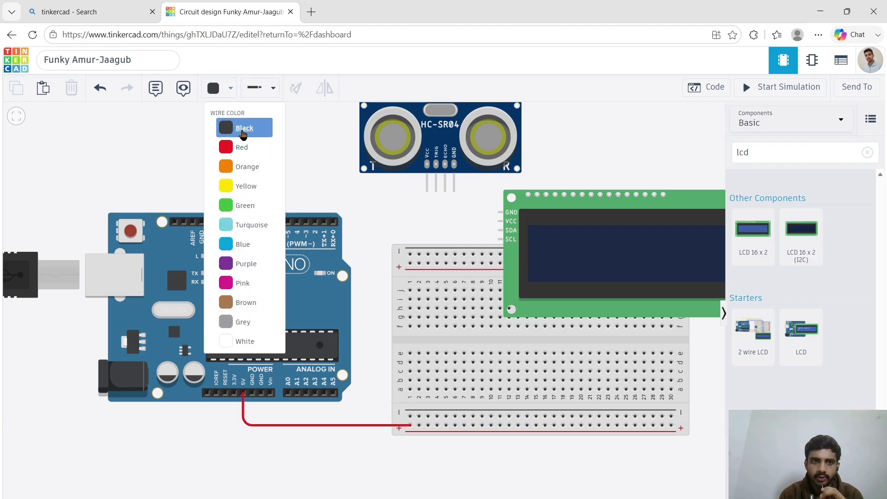
pyautogui.click(252, 393)
pyautogui.click(252, 412)
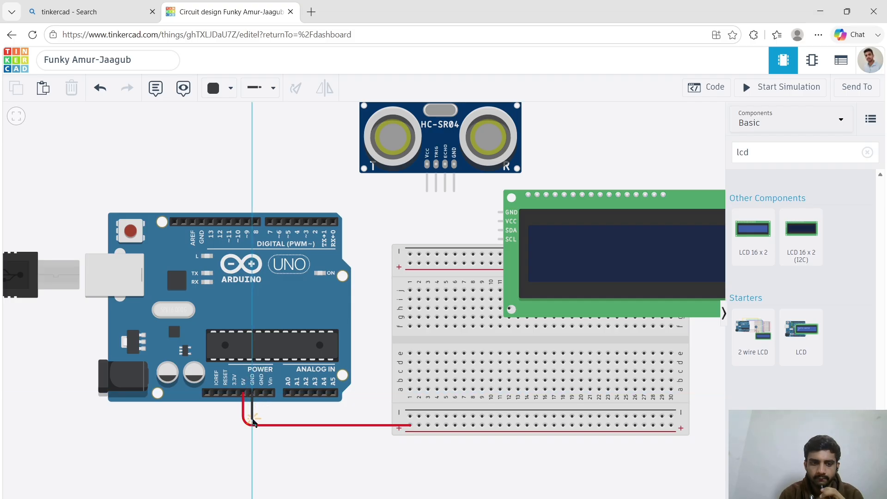
pyautogui.click(409, 417)
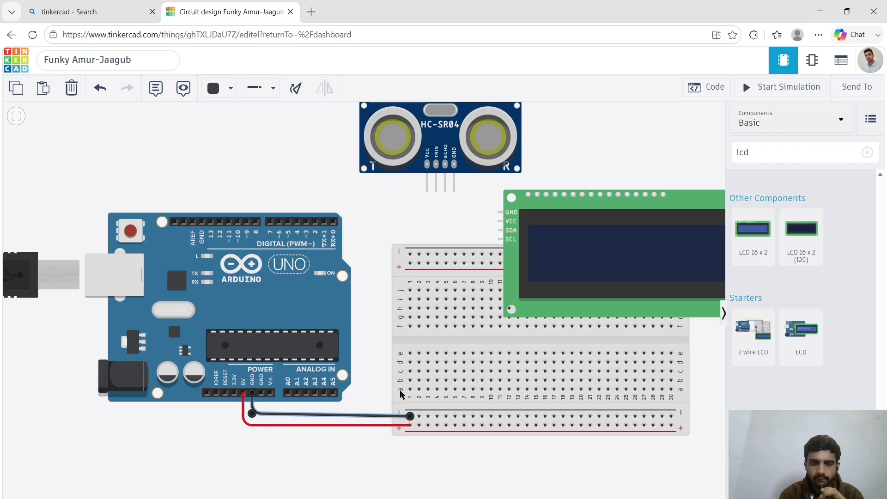
# - Wire the ultrasonic sensor's VCC pin straight down to the breadboard's lower positive rail and color the wire red
pyautogui.click(377, 386)
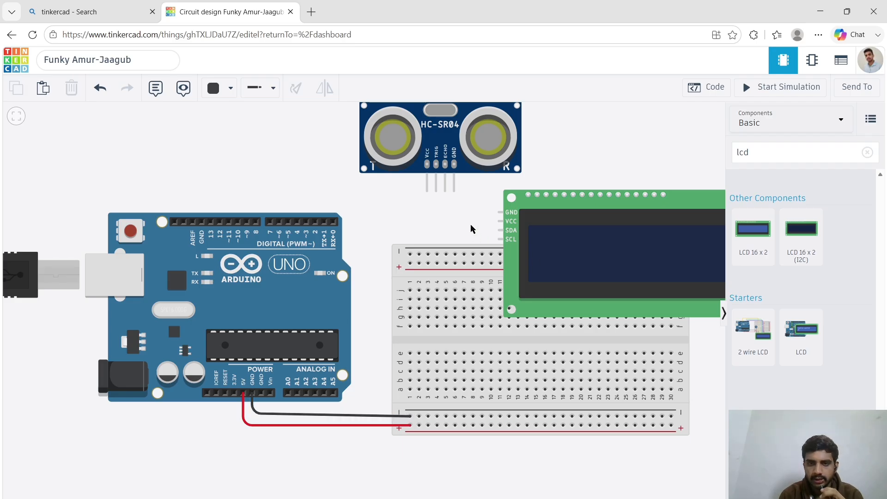
pyautogui.click(427, 190)
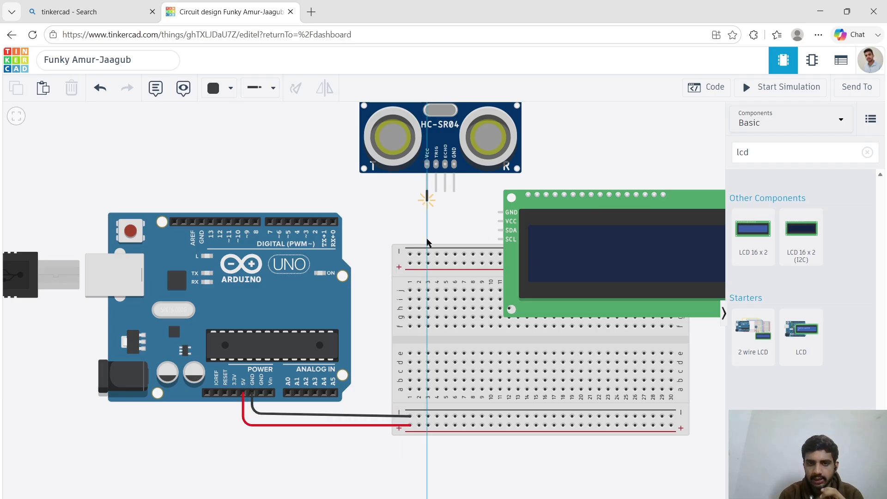
pyautogui.click(427, 425)
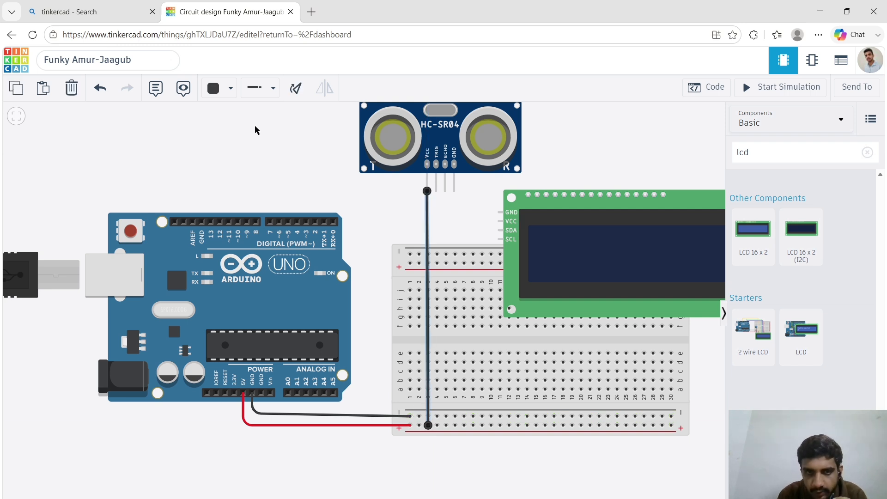
pyautogui.click(230, 90)
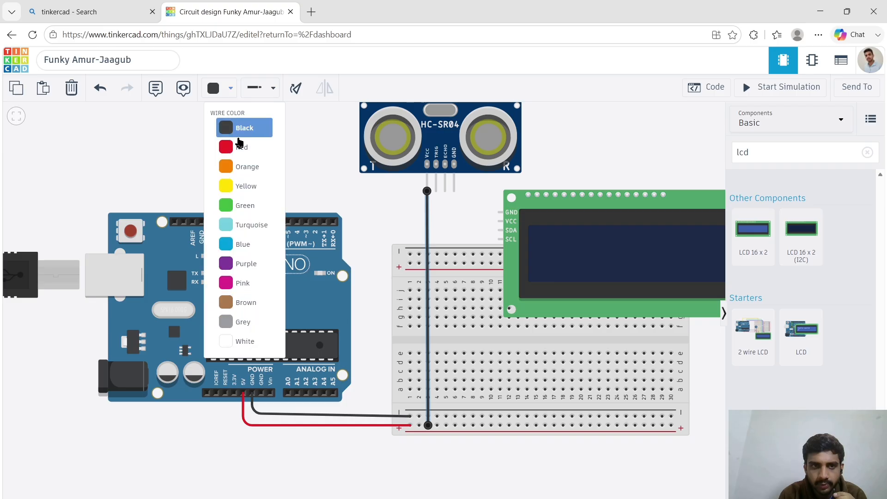
pyautogui.click(238, 147)
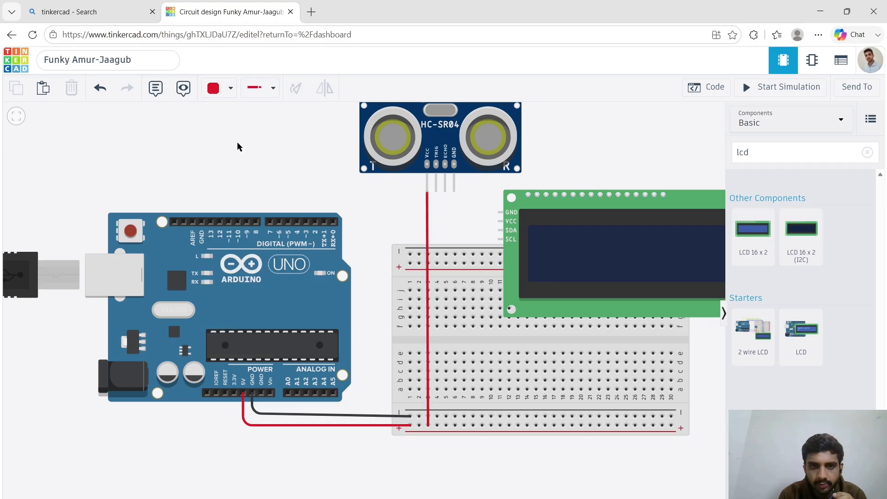
# - Wire the LCD's VCC pin to the breadboard's lower positive rail in red, bending the wire beside the display
pyautogui.click(500, 221)
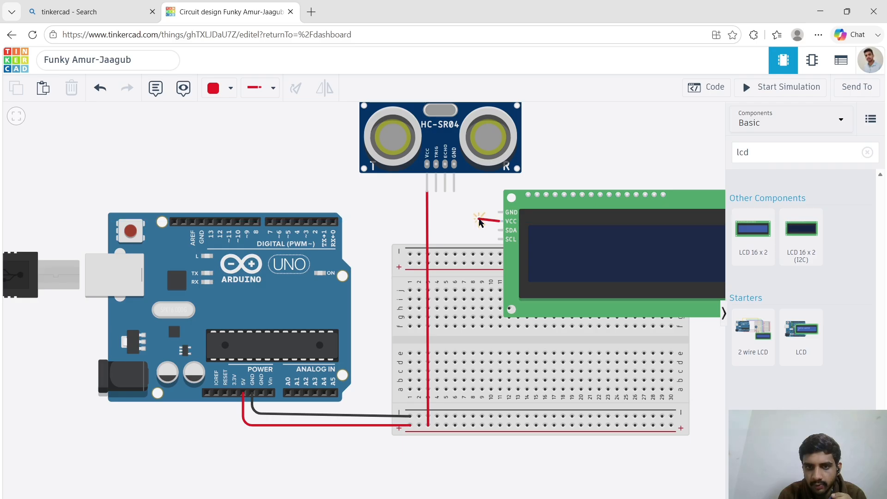
pyautogui.click(479, 222)
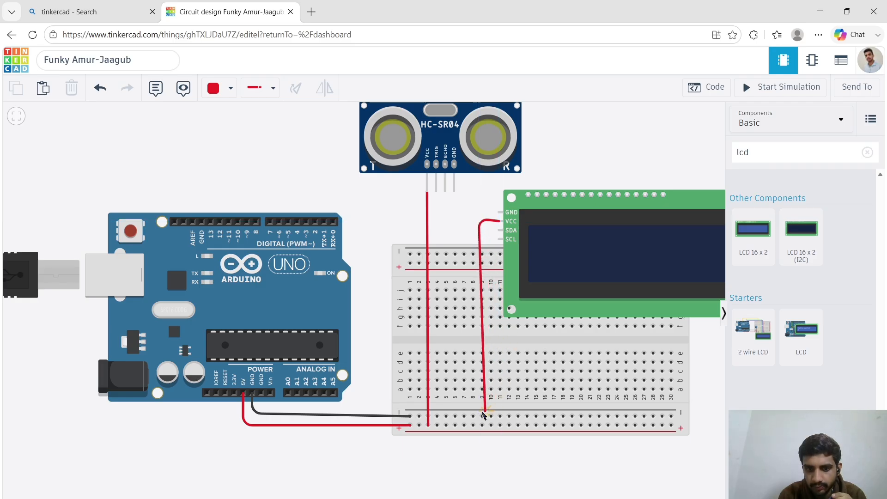
pyautogui.click(469, 425)
pyautogui.click(471, 429)
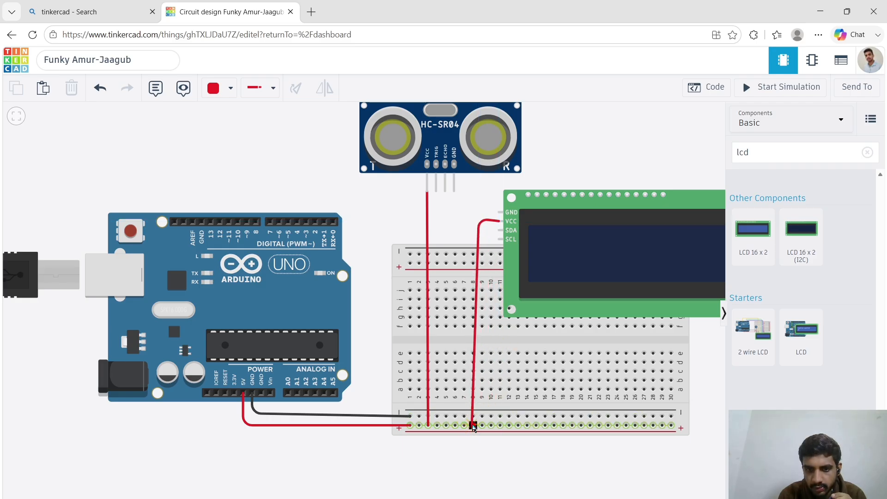
pyautogui.click(472, 426)
pyautogui.click(490, 474)
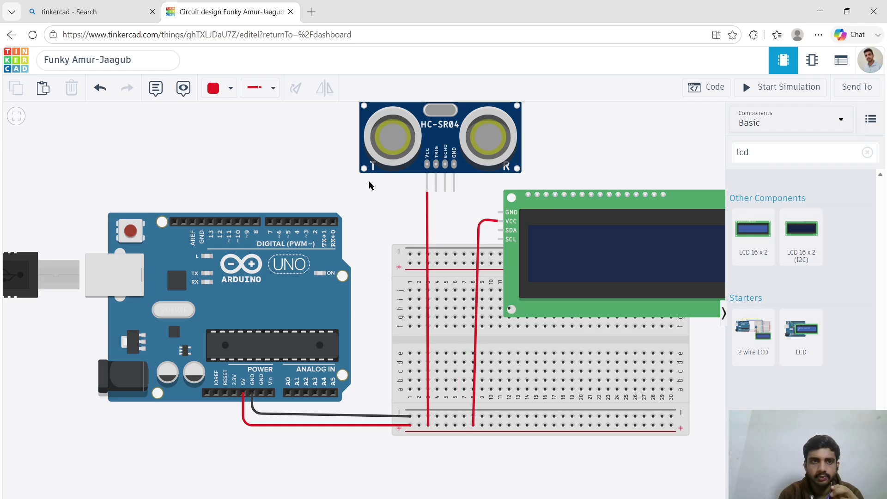
# - Wire the ultrasonic sensor's GND pin straight down to the breadboard's lower negative rail in black
pyautogui.click(230, 90)
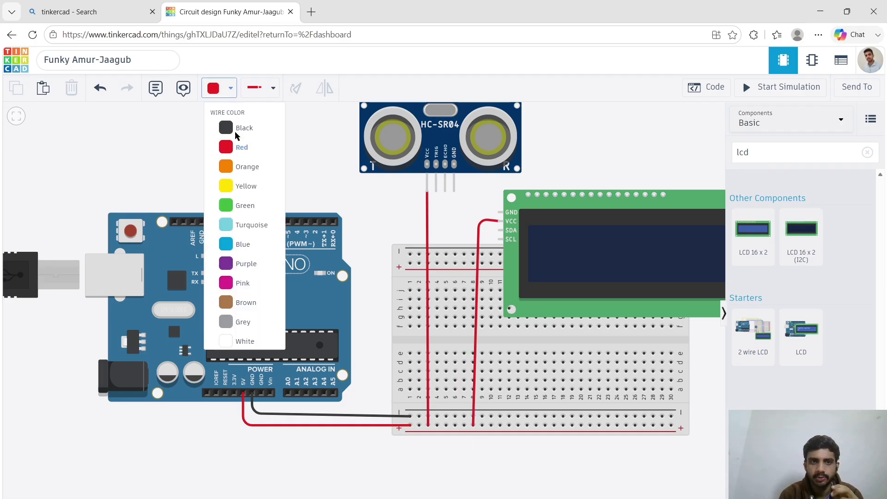
pyautogui.click(242, 127)
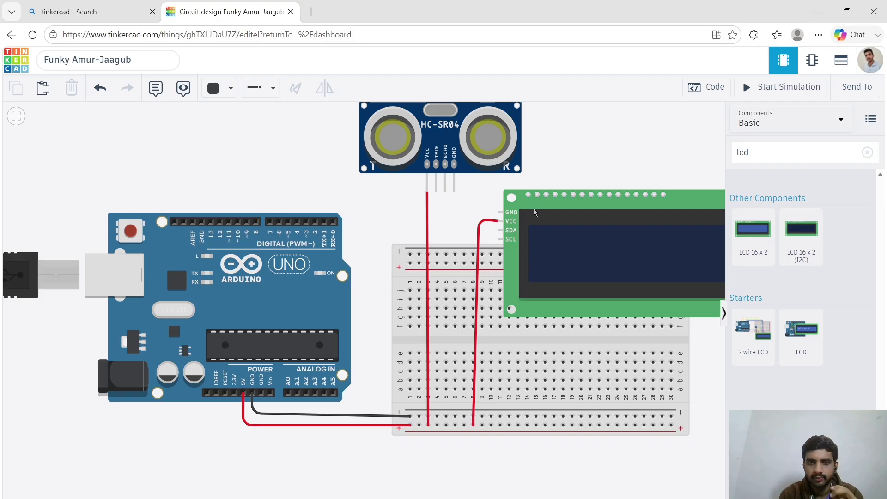
pyautogui.click(454, 191)
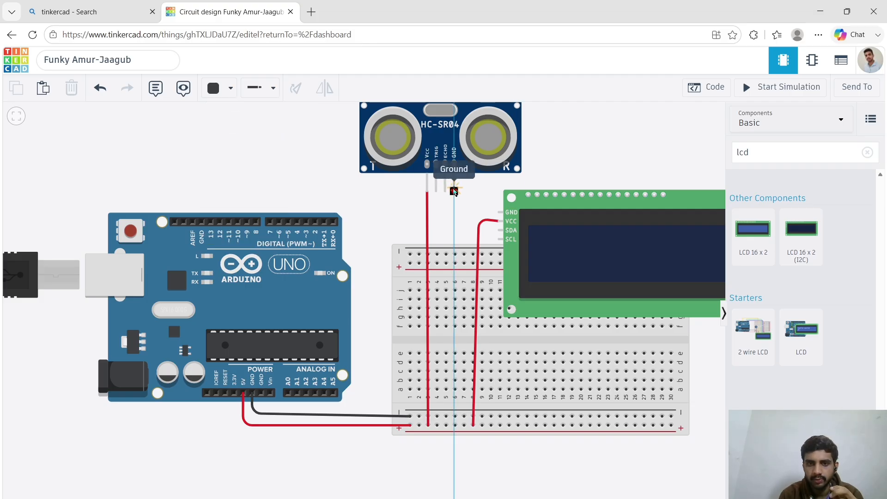
pyautogui.click(459, 379)
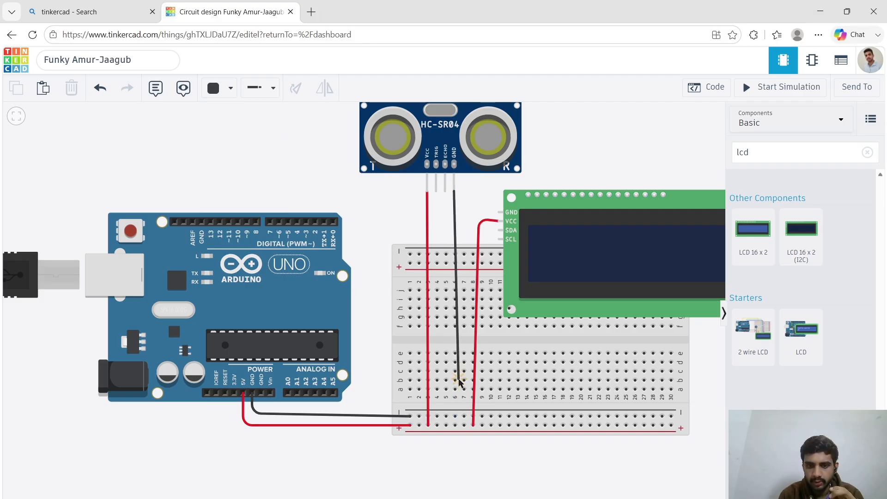
pyautogui.click(456, 417)
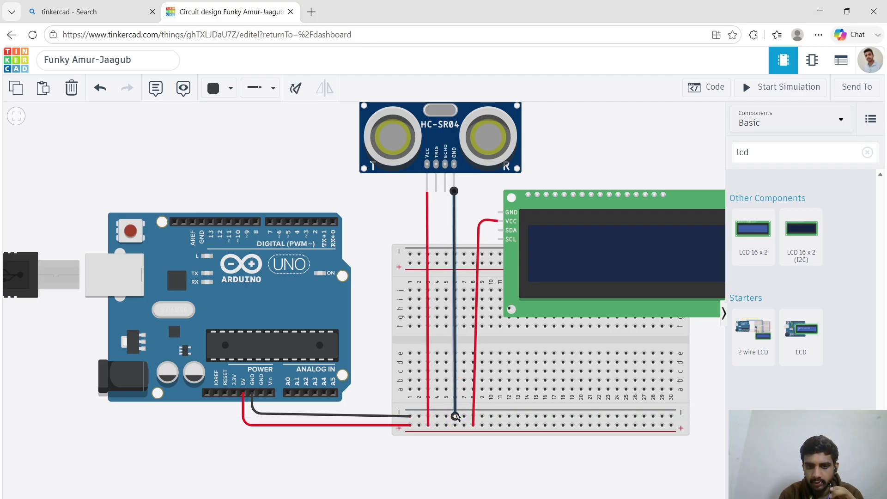
# - Wire the LCD's GND pin to the breadboard's lower negative rail in black, bending the wire beside the display
pyautogui.click(499, 212)
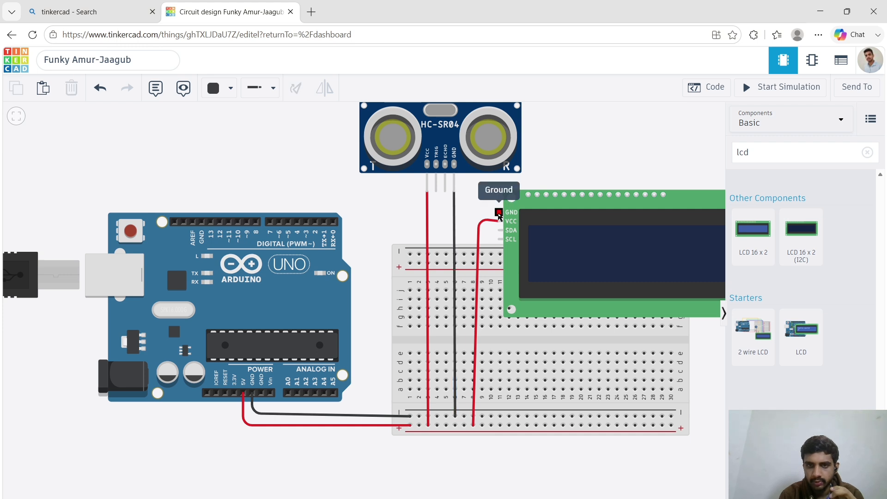
pyautogui.click(499, 213)
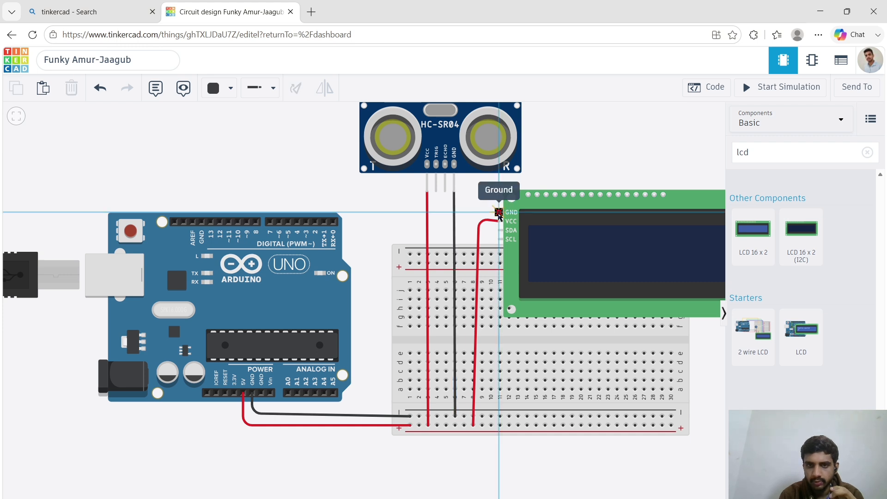
pyautogui.click(475, 214)
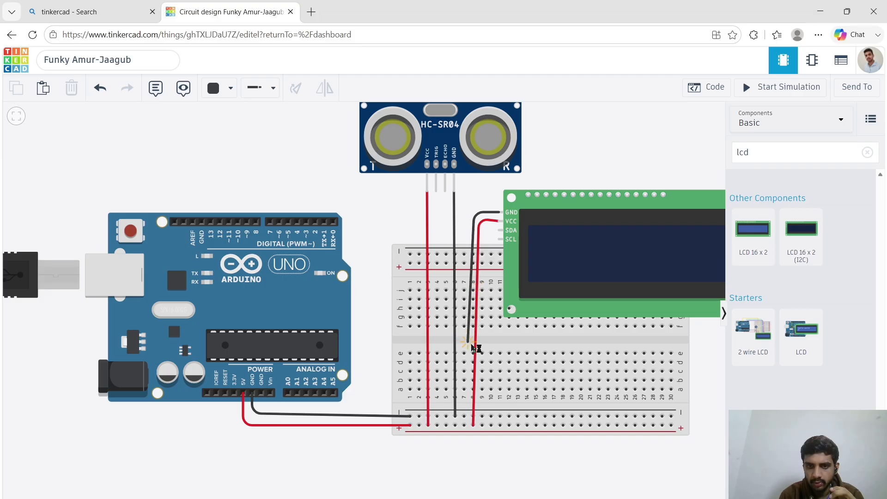
pyautogui.click(465, 416)
pyautogui.click(523, 460)
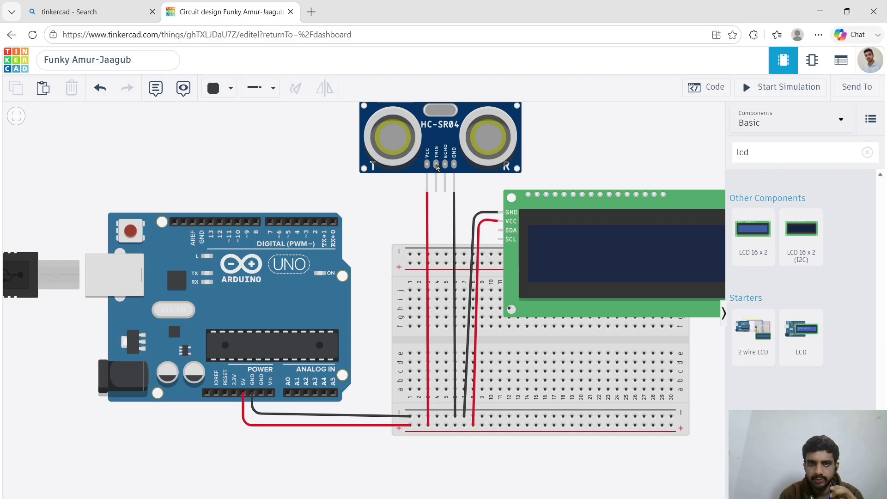
# - Wire the sensor's TRIG pin to Arduino pin A0 in purple, routed below the breadboard with its two bends leveled
pyautogui.click(436, 192)
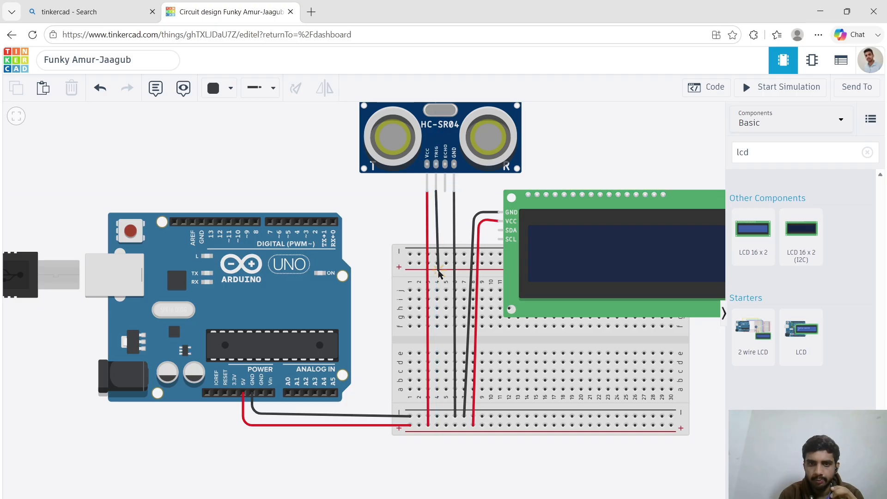
pyautogui.click(231, 87)
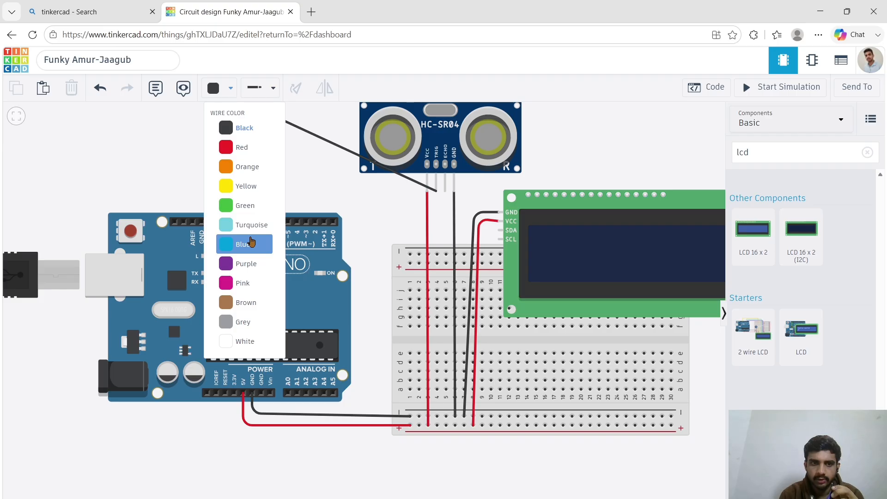
pyautogui.click(250, 270)
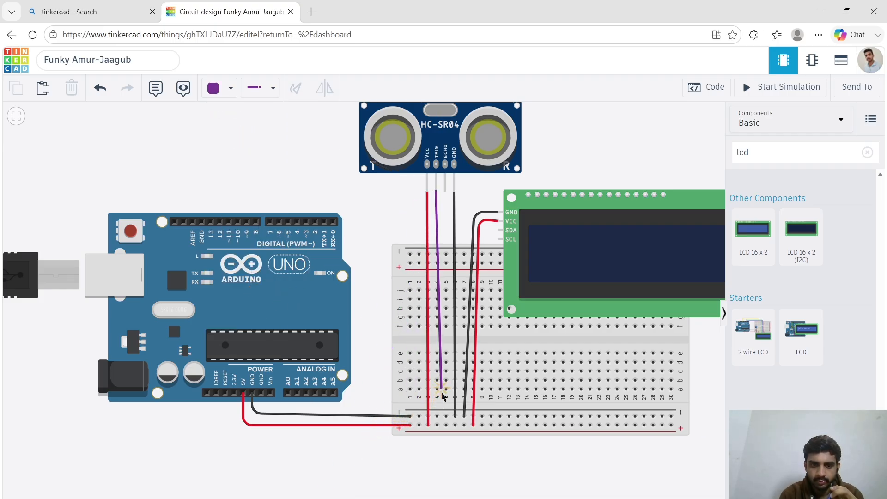
pyautogui.click(418, 471)
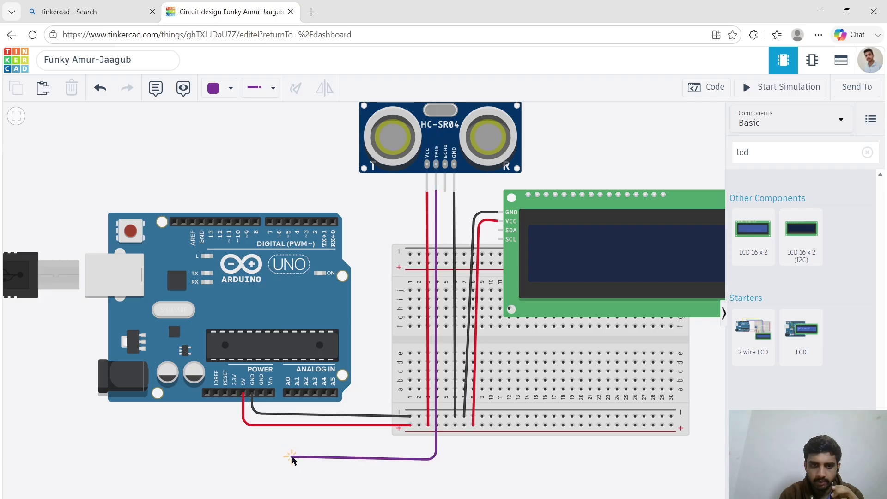
pyautogui.click(292, 458)
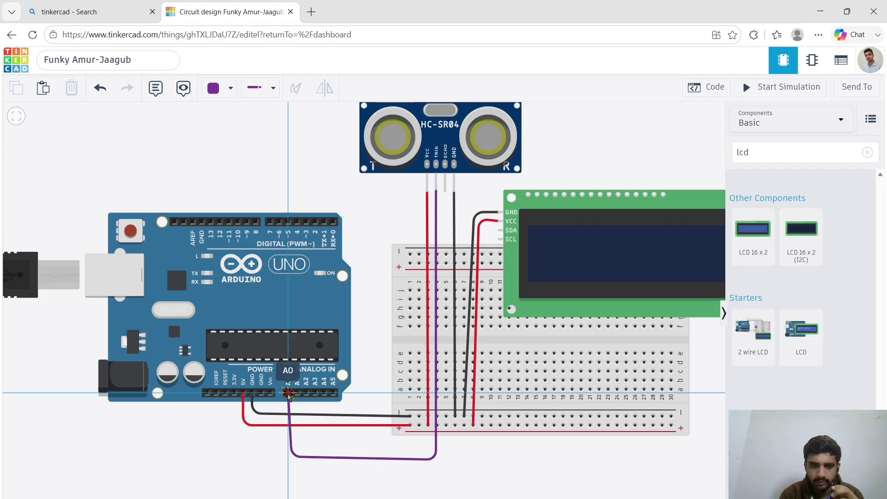
pyautogui.click(288, 393)
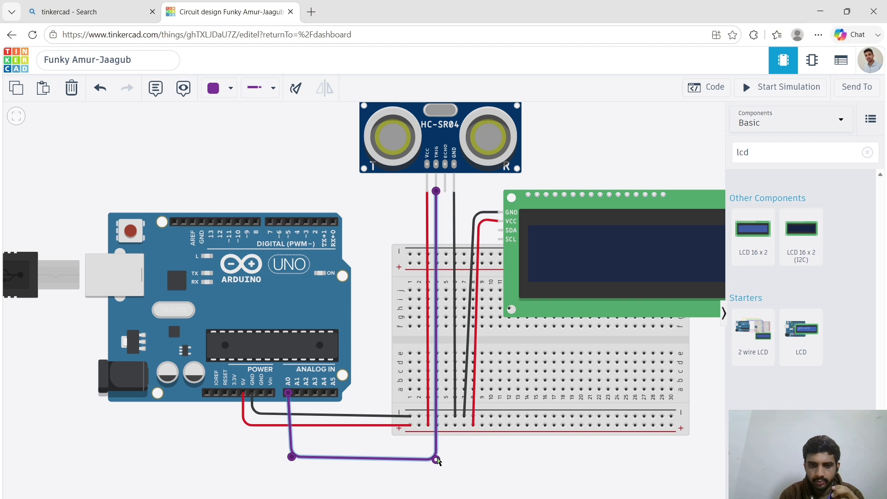
pyautogui.moveTo(437, 458); pyautogui.dragTo(438, 454)
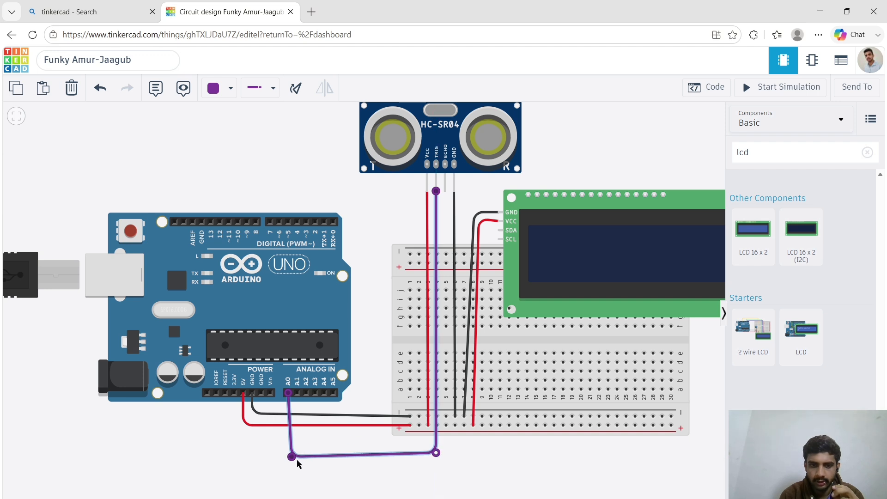
pyautogui.moveTo(295, 459); pyautogui.dragTo(295, 455)
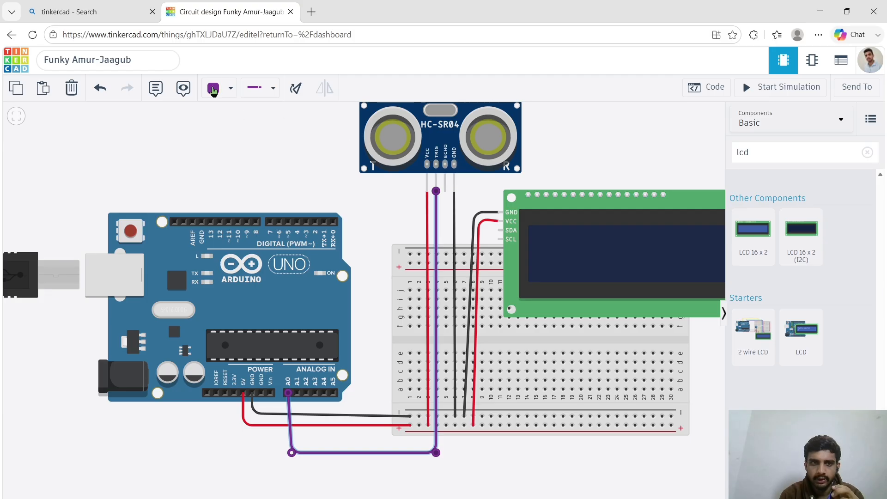
pyautogui.click(230, 89)
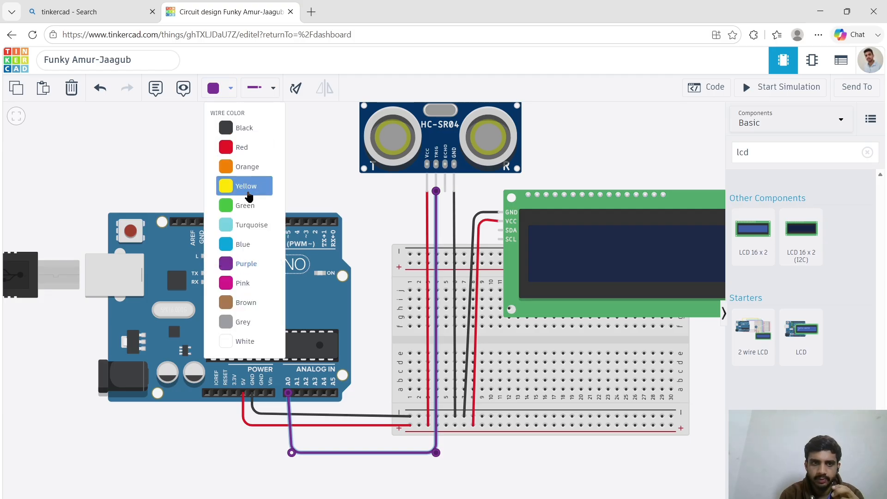
pyautogui.click(246, 185)
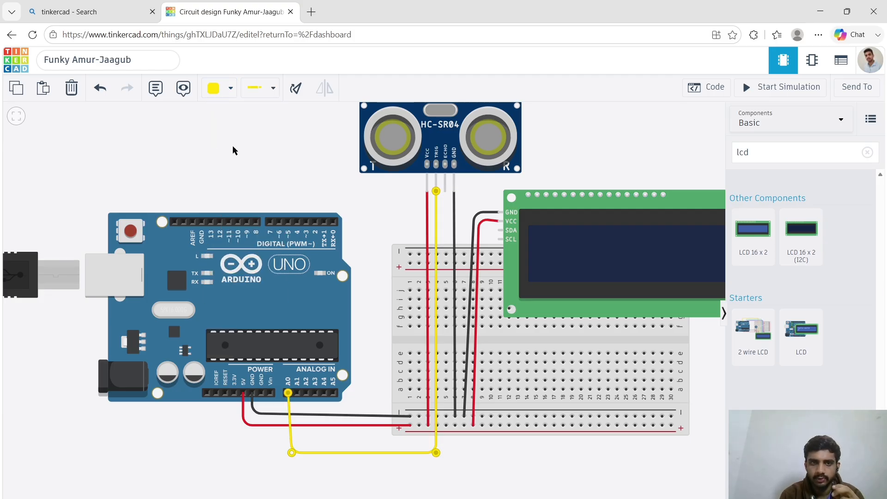
pyautogui.click(230, 89)
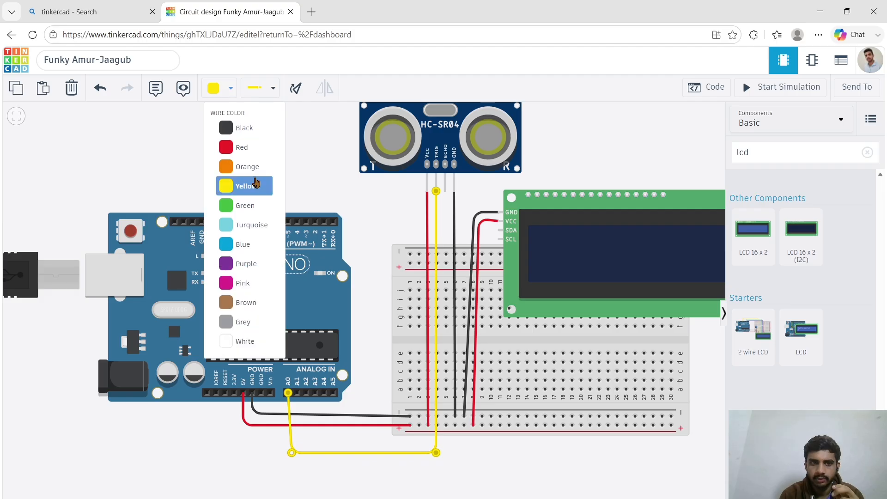
pyautogui.click(246, 264)
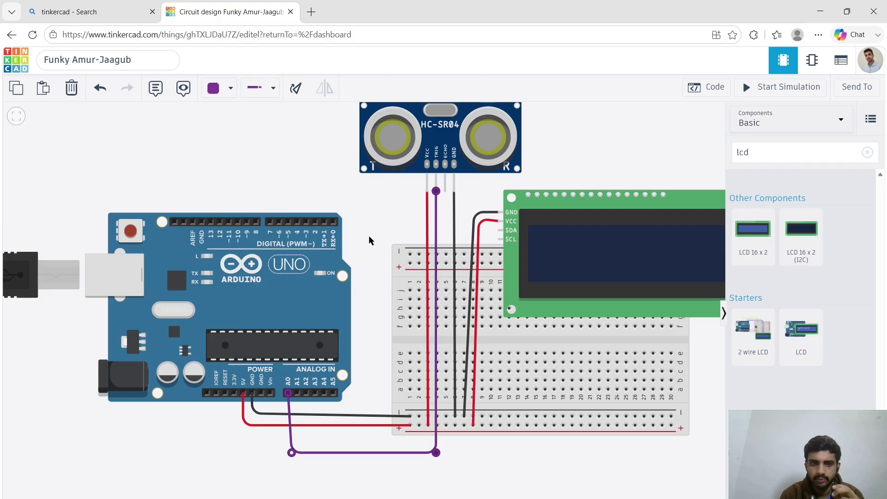
# - Wire the sensor's ECHO pin to Arduino pin A1 in yellow, routed below the breadboard with its two bends raised just under the purple wire
pyautogui.click(230, 88)
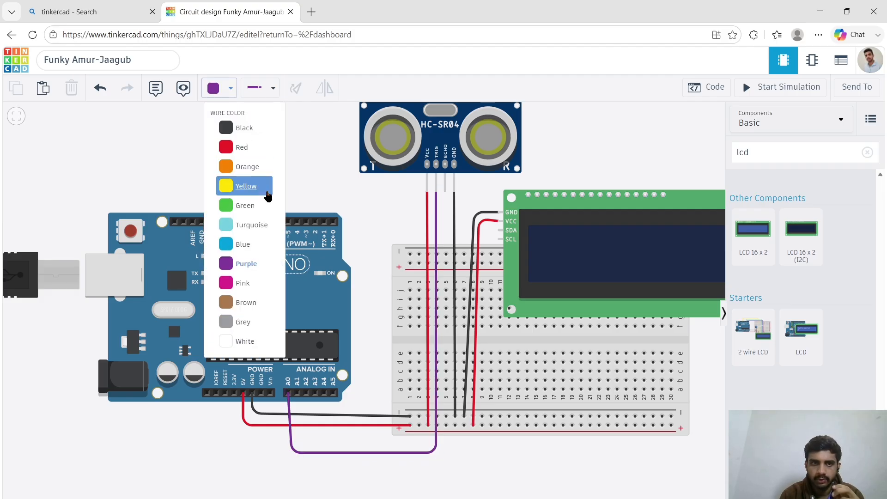
pyautogui.click(246, 186)
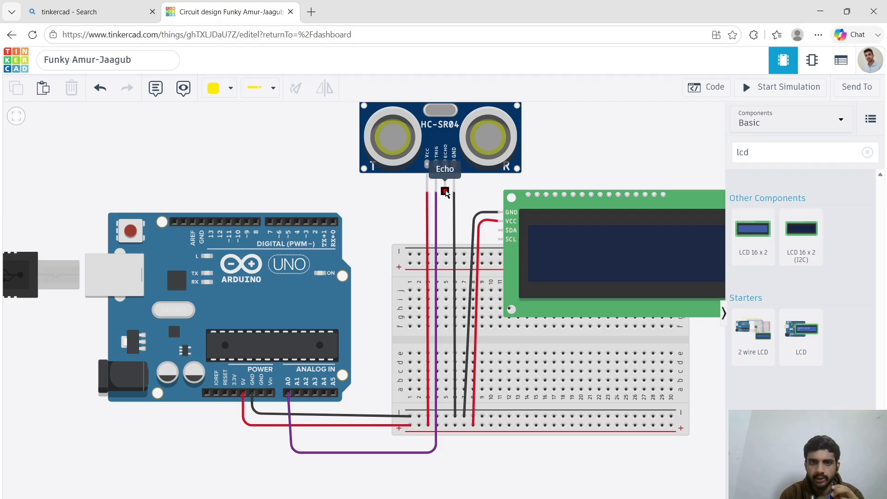
pyautogui.click(444, 189)
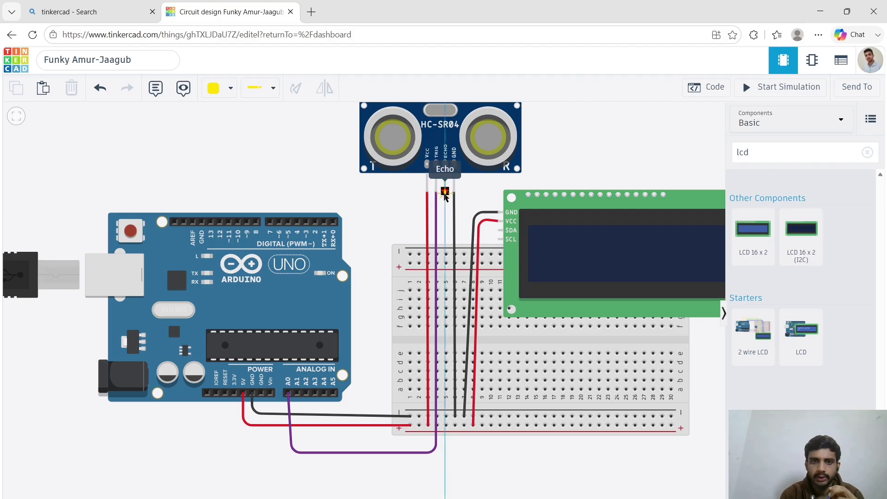
pyautogui.click(444, 475)
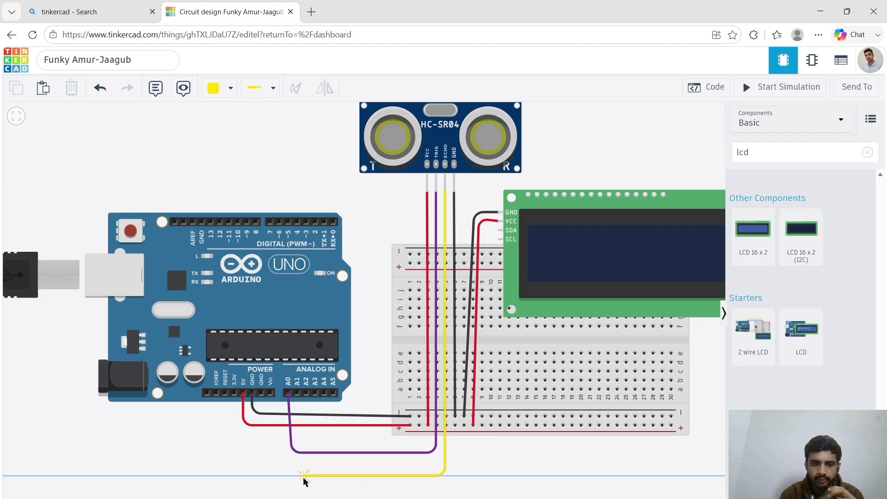
pyautogui.click(303, 476)
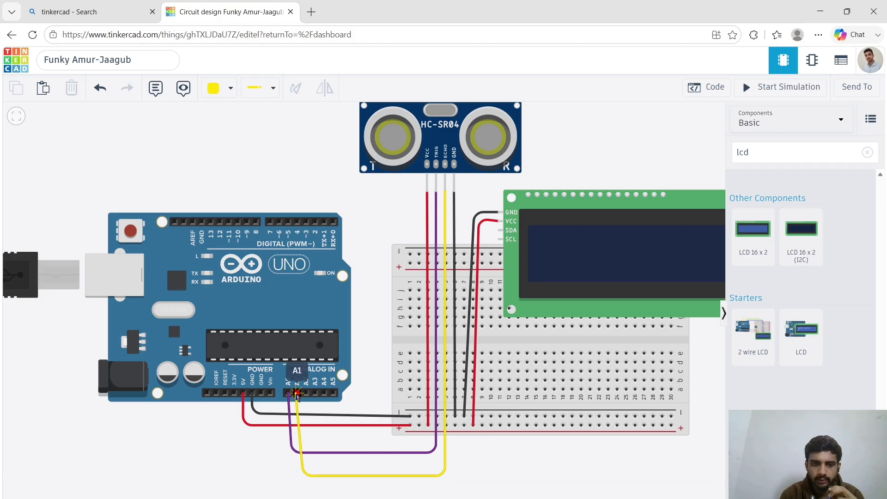
pyautogui.click(297, 393)
pyautogui.moveTo(443, 477); pyautogui.dragTo(444, 462)
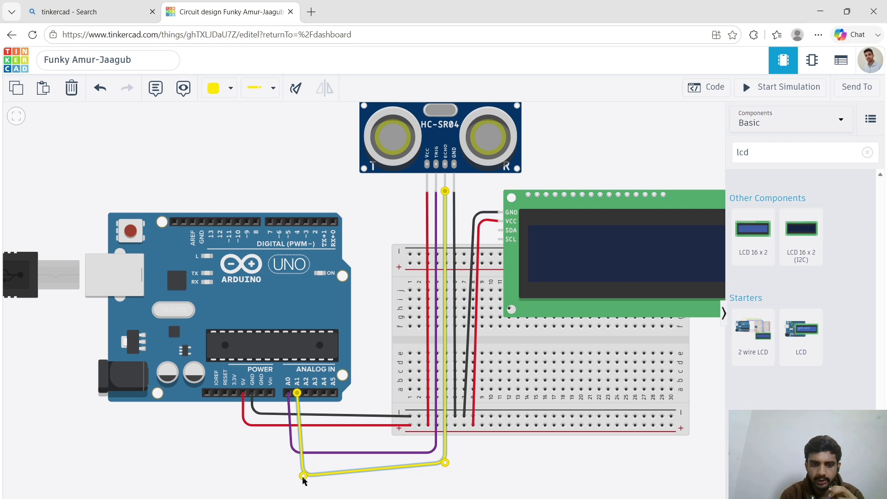
pyautogui.moveTo(303, 478); pyautogui.dragTo(301, 461)
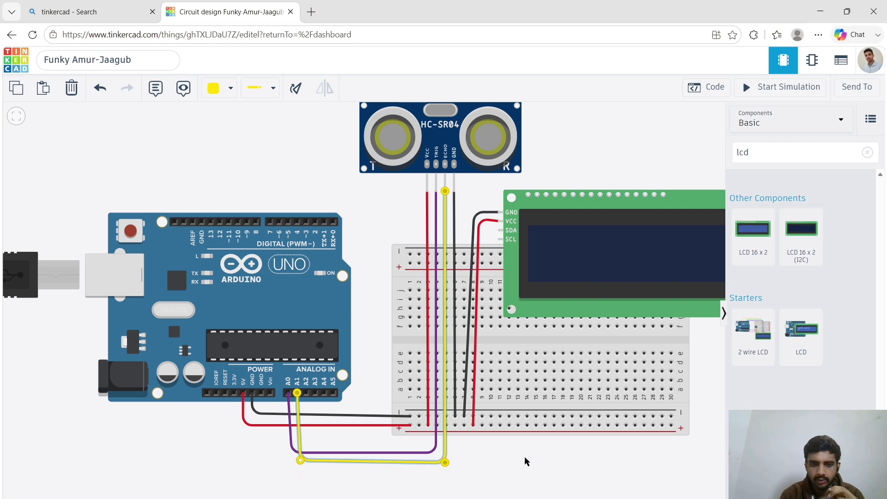
pyautogui.click(544, 458)
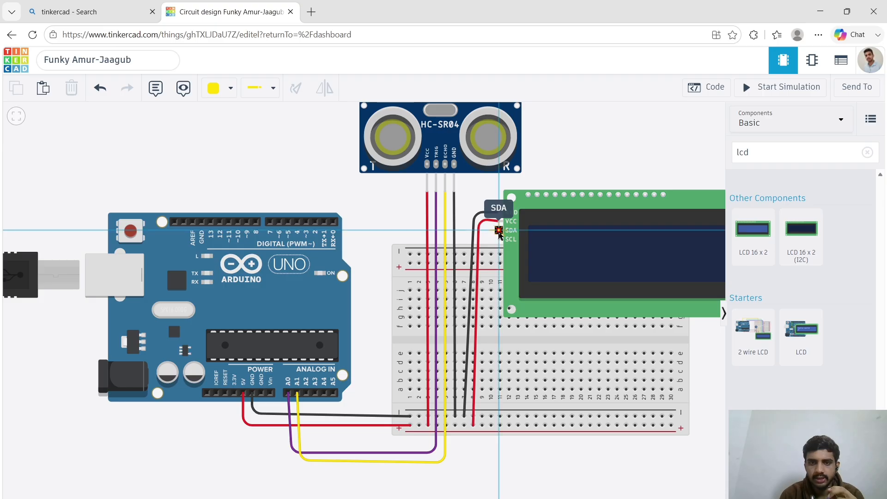
# - Wire the LCD's SDA pin to Arduino pin A4 in pink, bending it down between the Arduino and the breadboard
pyautogui.click(499, 231)
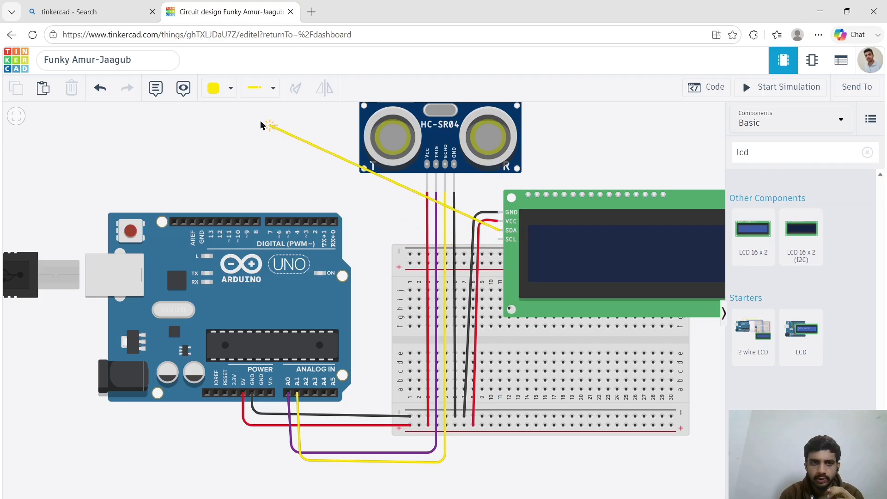
pyautogui.click(229, 89)
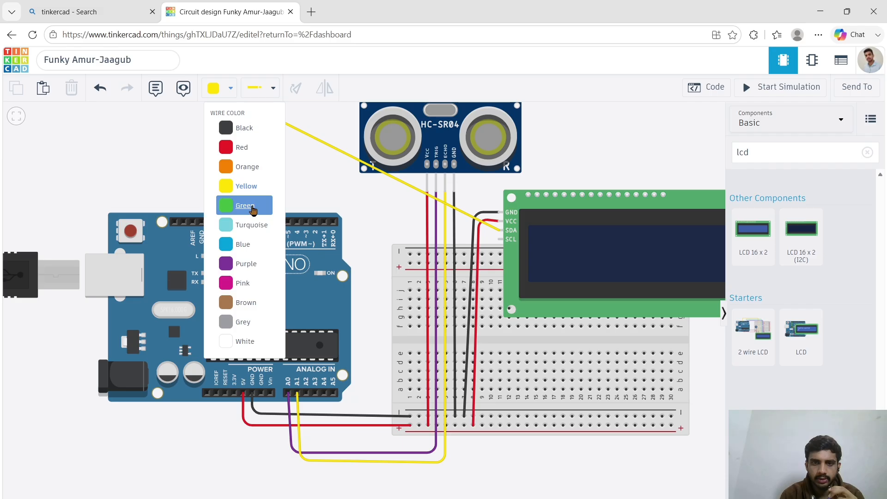
pyautogui.click(249, 283)
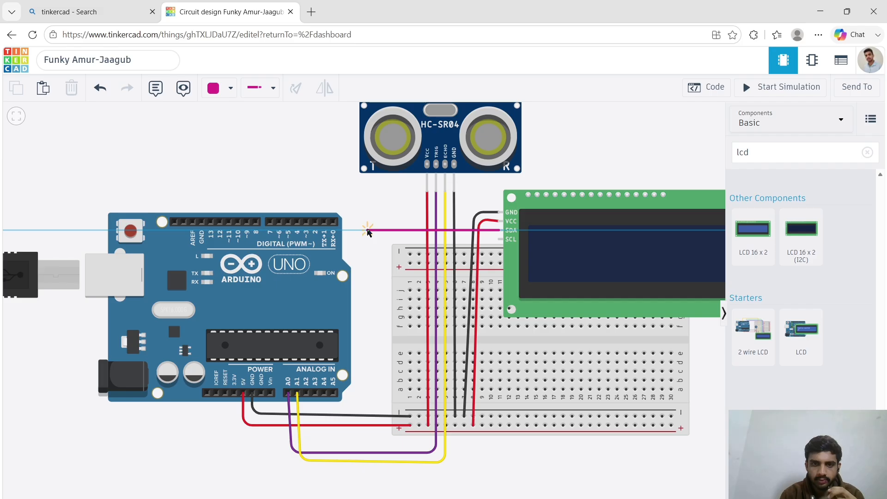
pyautogui.click(368, 231)
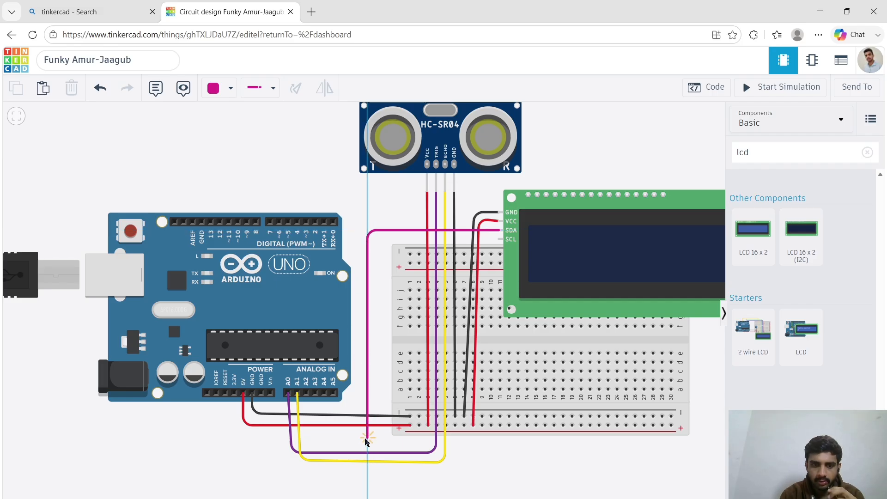
pyautogui.click(366, 437)
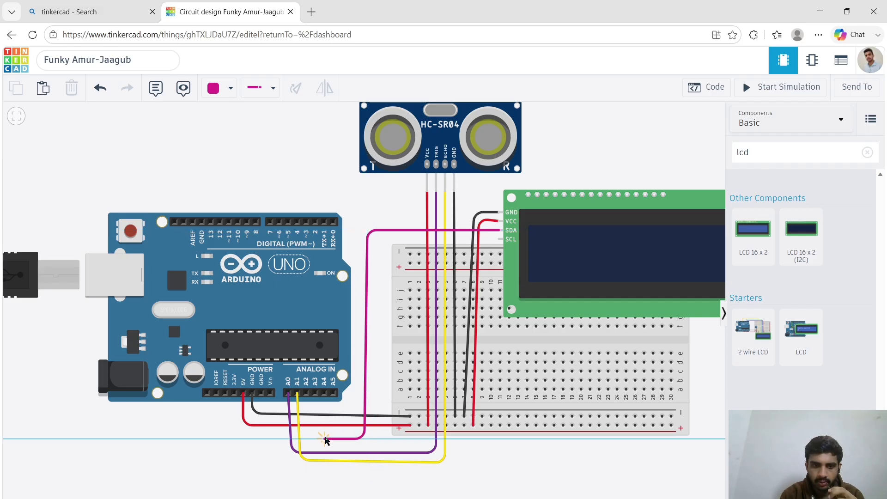
pyautogui.click(325, 437)
pyautogui.click(323, 392)
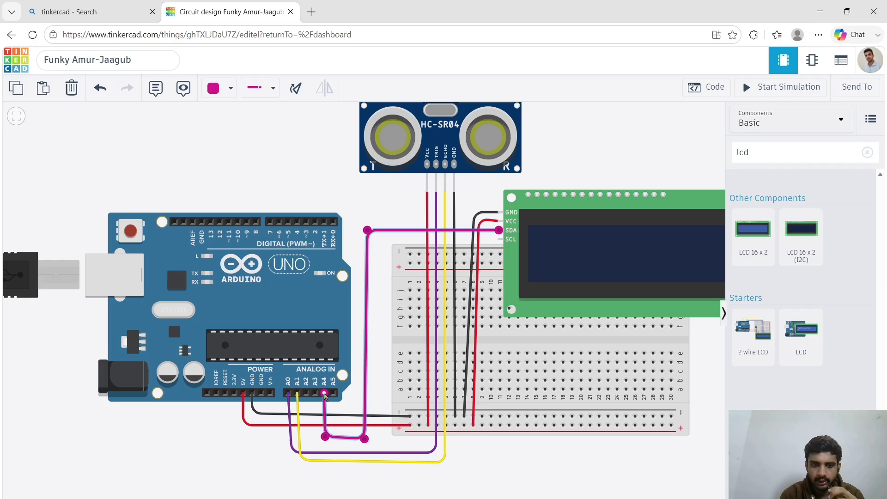
pyautogui.click(372, 347)
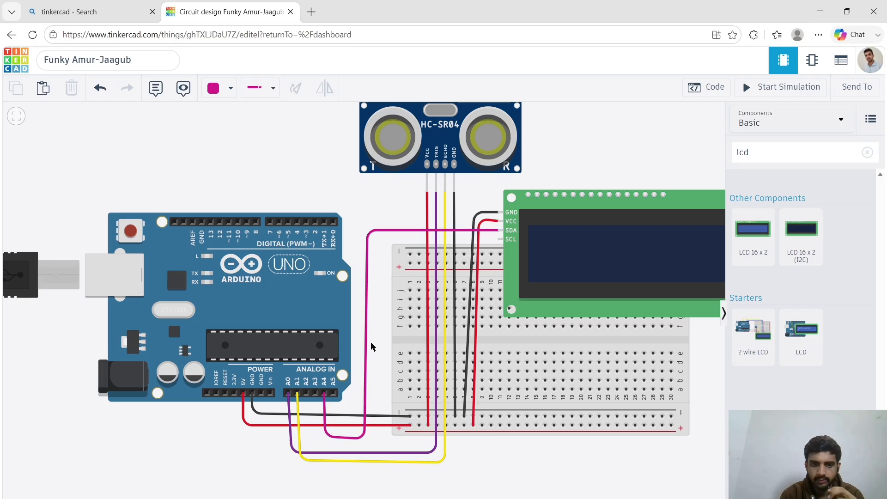
# - Wire the LCD's SCL pin to Arduino pin A5 in blue, running beside the pink wire between the Arduino and the breadboard
pyautogui.click(232, 87)
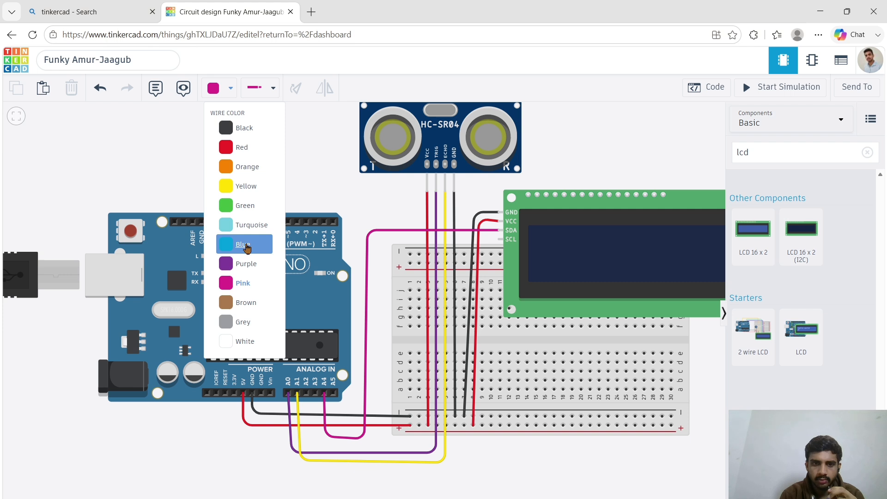
pyautogui.click(246, 246)
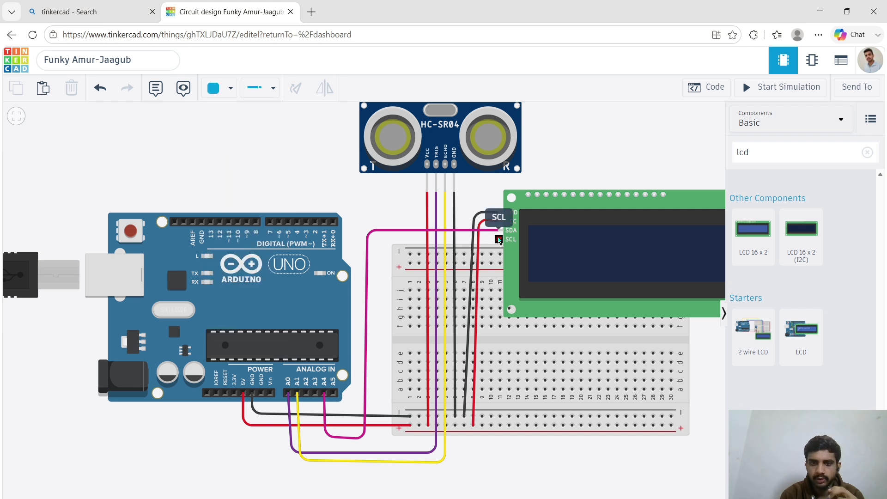
pyautogui.click(499, 239)
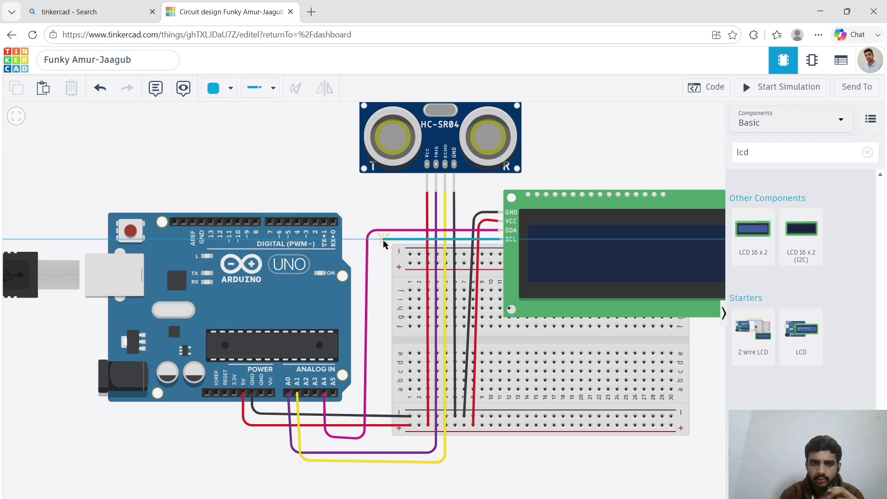
pyautogui.click(383, 240)
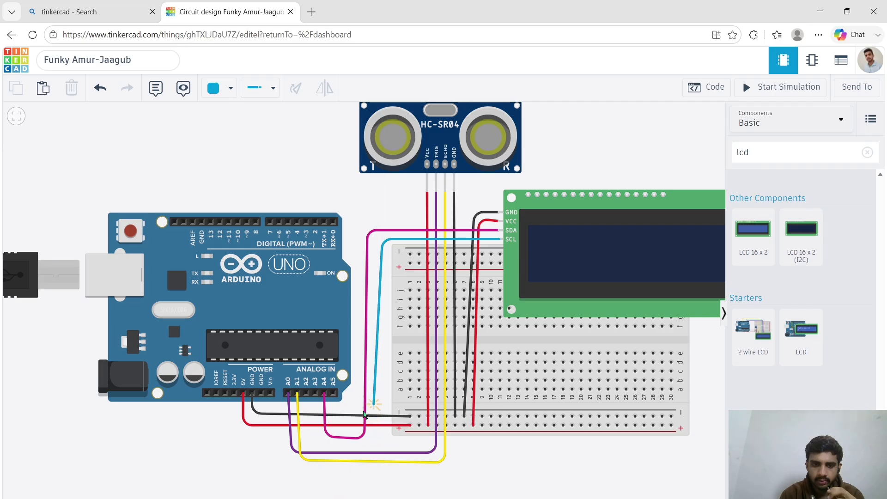
pyautogui.click(372, 405)
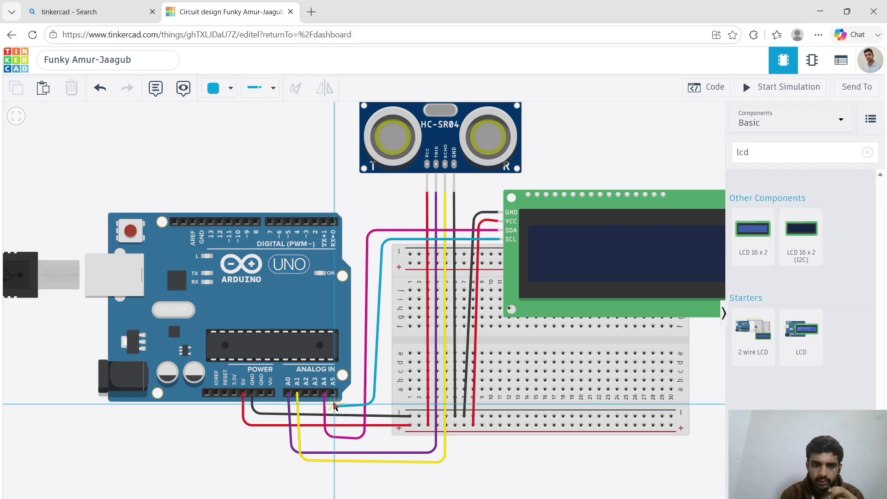
pyautogui.click(333, 393)
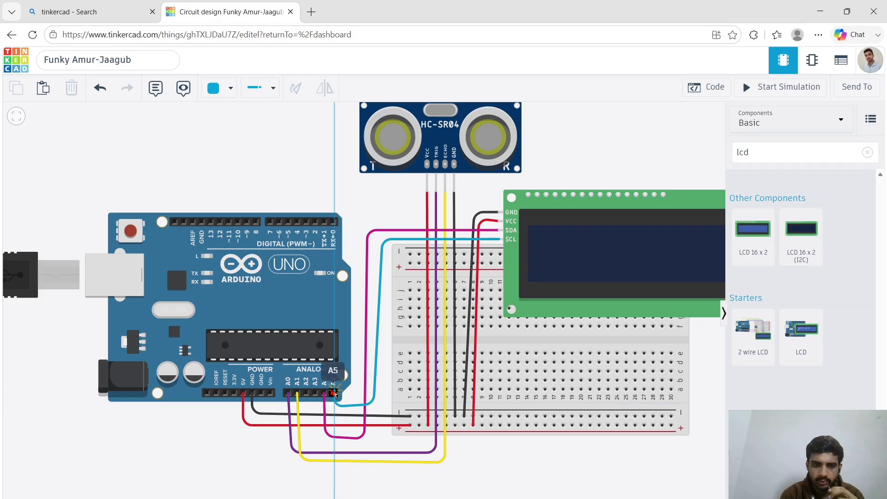
pyautogui.click(510, 469)
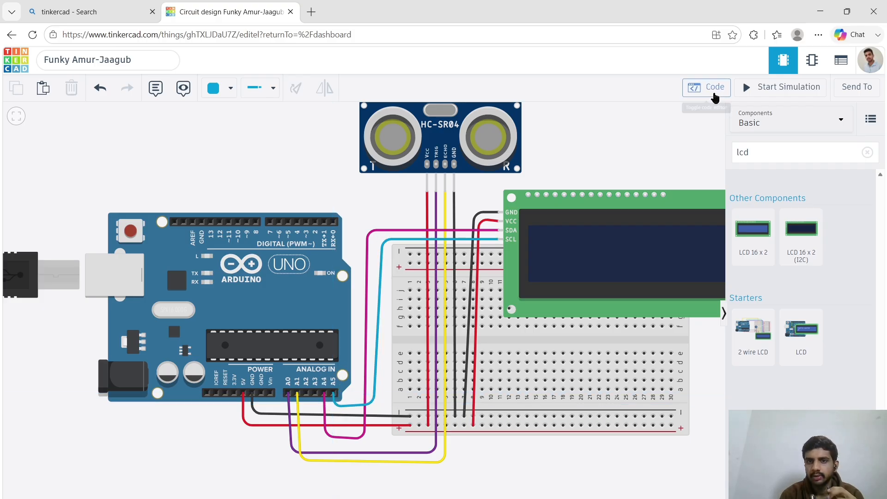
# - Shift the LCD slightly up and left over the breadboard, keeping its wires attached
pyautogui.moveTo(639, 245)
pyautogui.mouseDown()
pyautogui.moveTo(612, 251)
pyautogui.moveTo(612, 266)
pyautogui.moveTo(627, 251)
pyautogui.moveTo(620, 224)
pyautogui.moveTo(628, 239)
pyautogui.mouseUp()
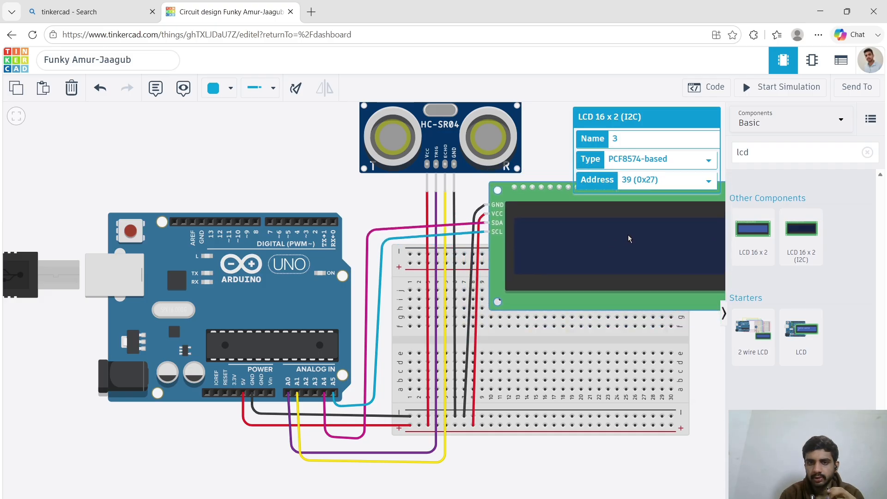
pyautogui.scroll(-5, 629, 239)
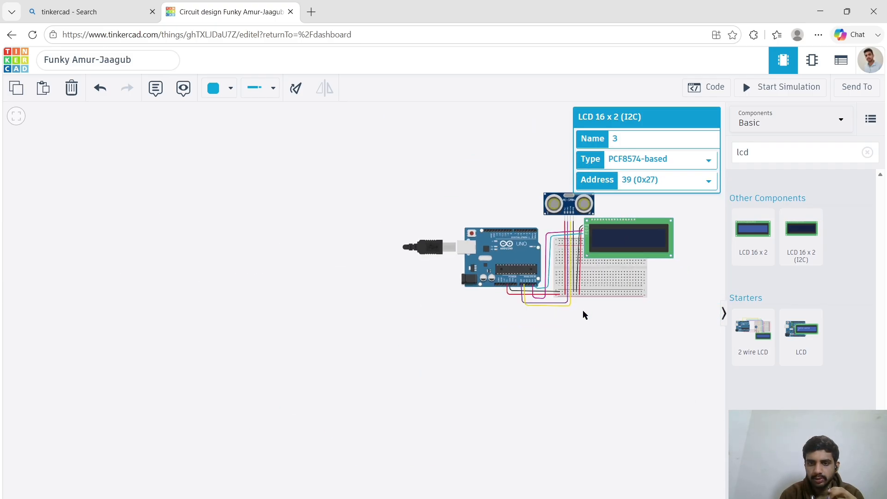
pyautogui.moveTo(582, 313); pyautogui.dragTo(361, 363)
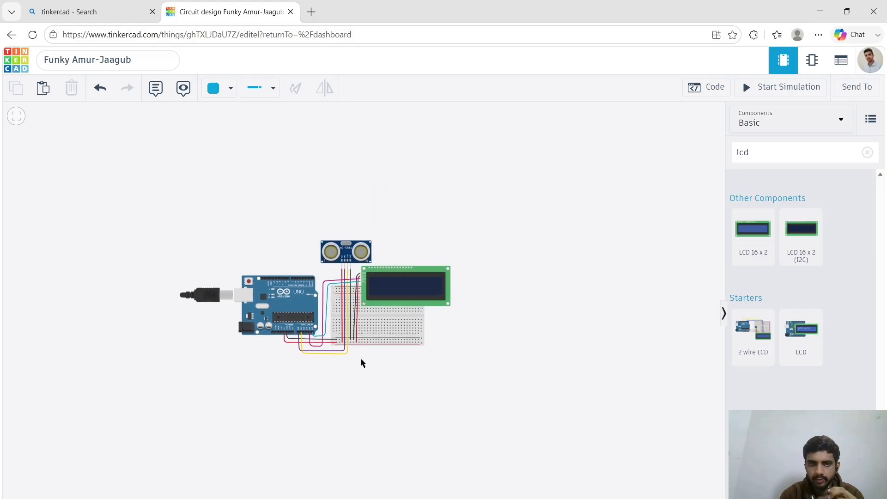
pyautogui.scroll(5, 361, 362)
pyautogui.scroll(-5, 360, 363)
pyautogui.scroll(4, 362, 364)
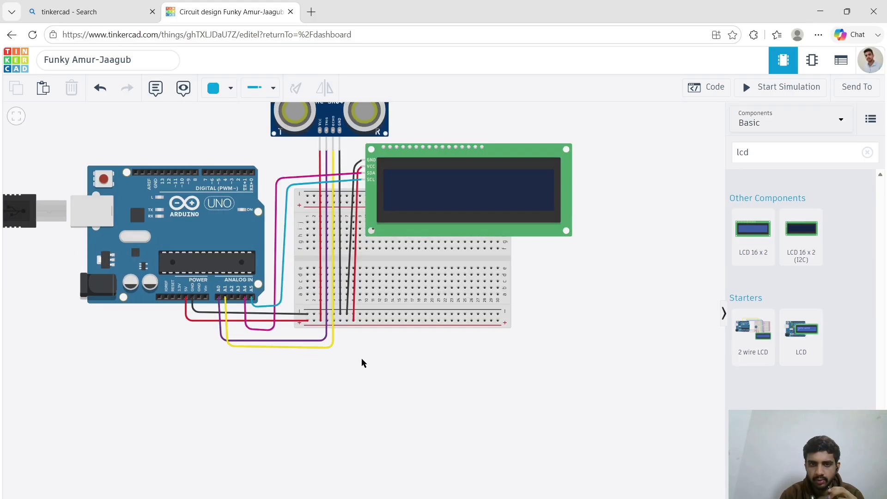
pyautogui.moveTo(382, 367); pyautogui.dragTo(406, 489)
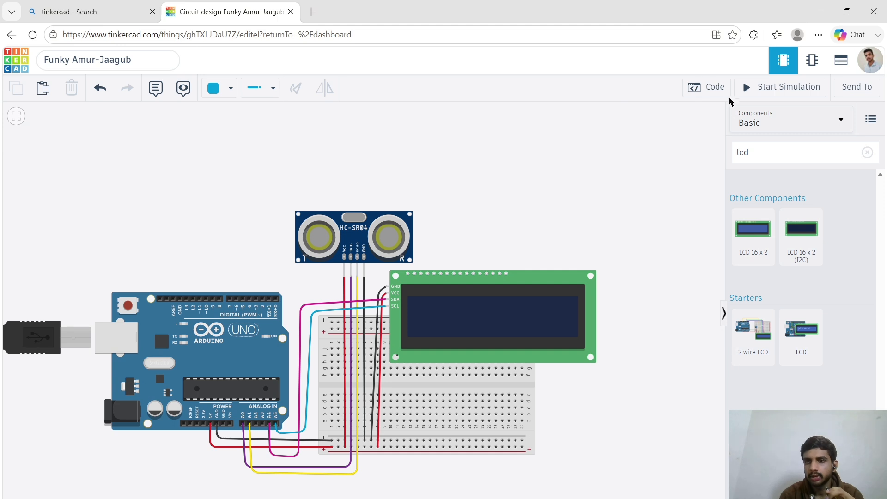
# - Open the Arduino's code in Text mode, accepting the loss of the existing blocks
pyautogui.click(719, 88)
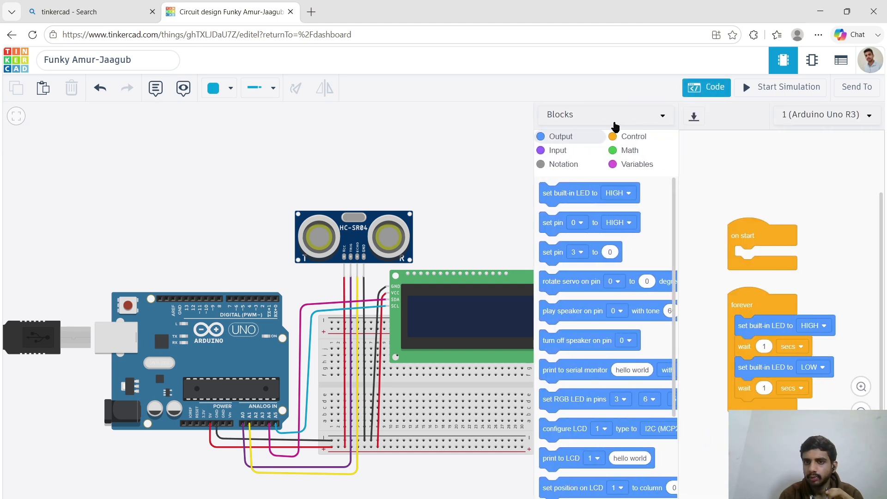
pyautogui.click(669, 113)
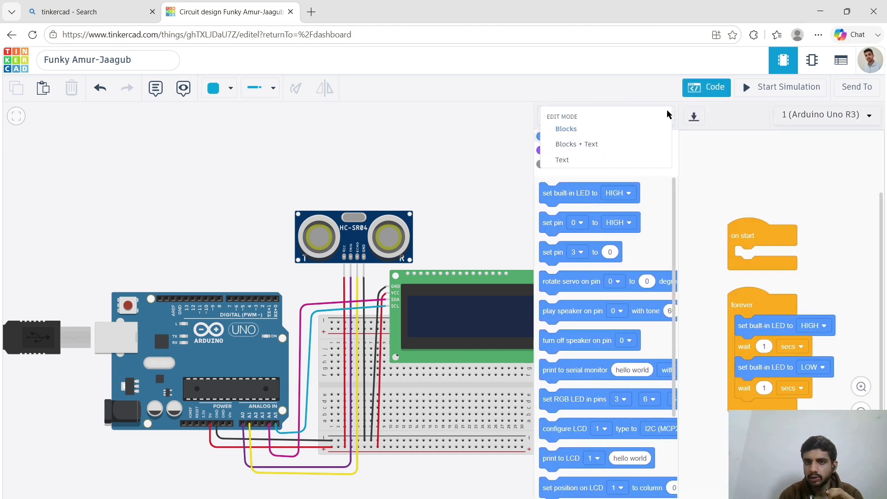
pyautogui.click(626, 162)
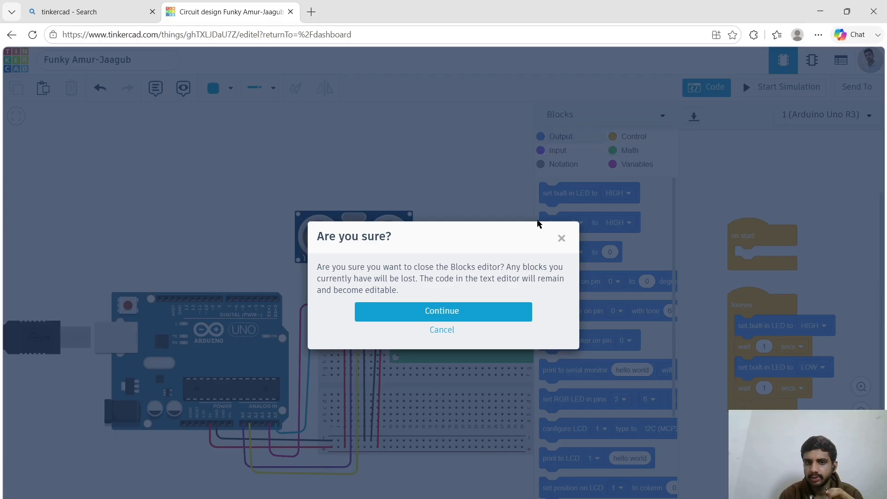
pyautogui.click(496, 309)
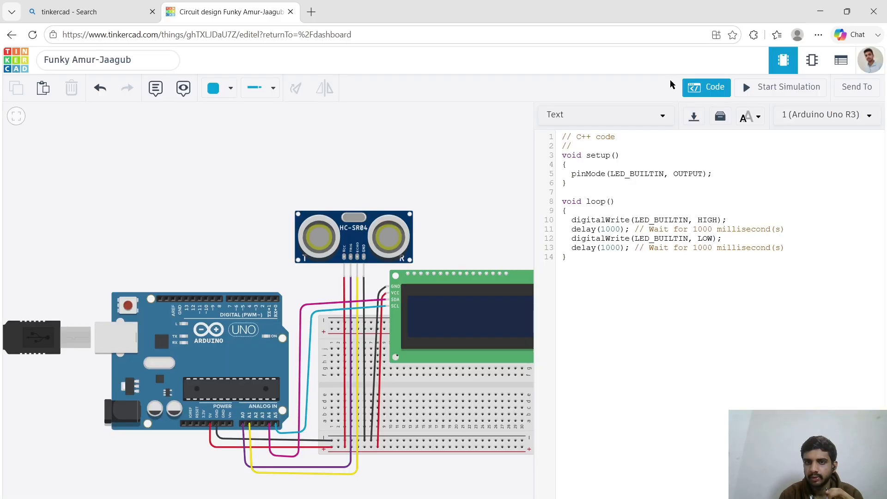
# - Replace all the default C++ code with the copied sketch that prints the ultrasonic distance in cm and inches on the LCD
pyautogui.moveTo(562, 133); pyautogui.dragTo(620, 283)
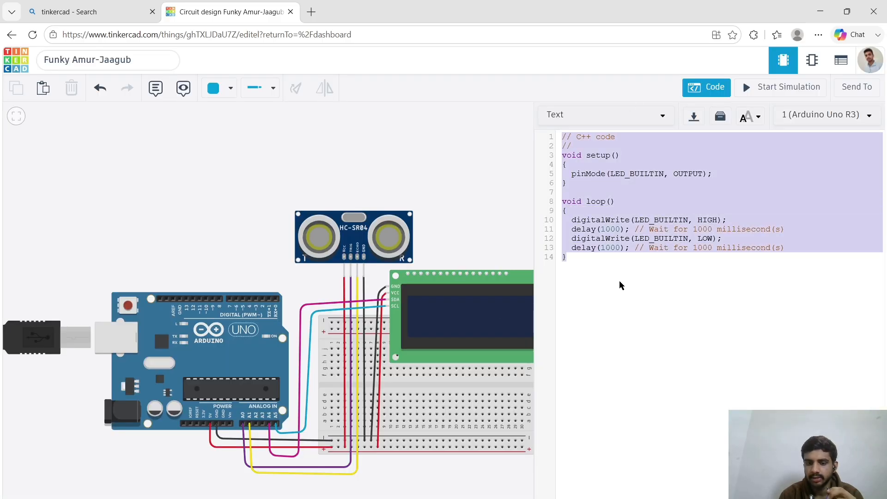
pyautogui.press('BackSpace')
pyautogui.hotkey('ctrl', 'v')
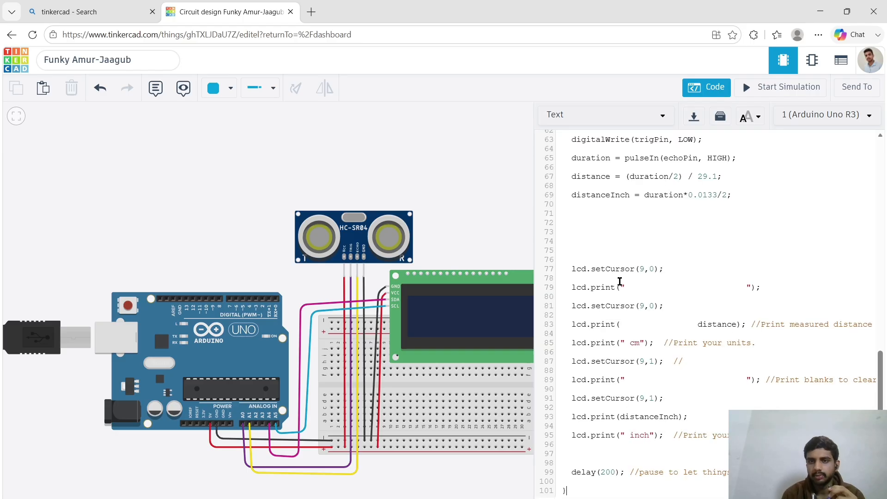
# - Run the simulation with the code hidden and place the ultrasonic sensor's target at about 76 cm, 42 cm and 47 cm
pyautogui.click(746, 88)
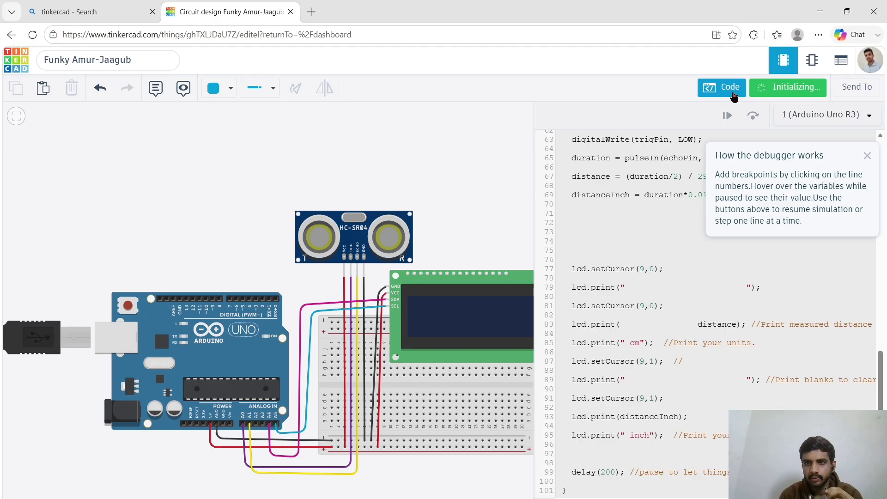
pyautogui.click(734, 91)
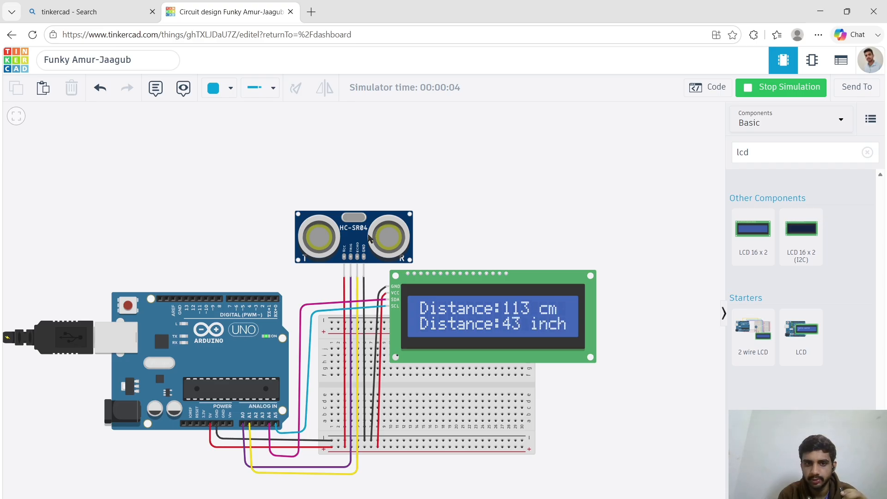
pyautogui.click(321, 234)
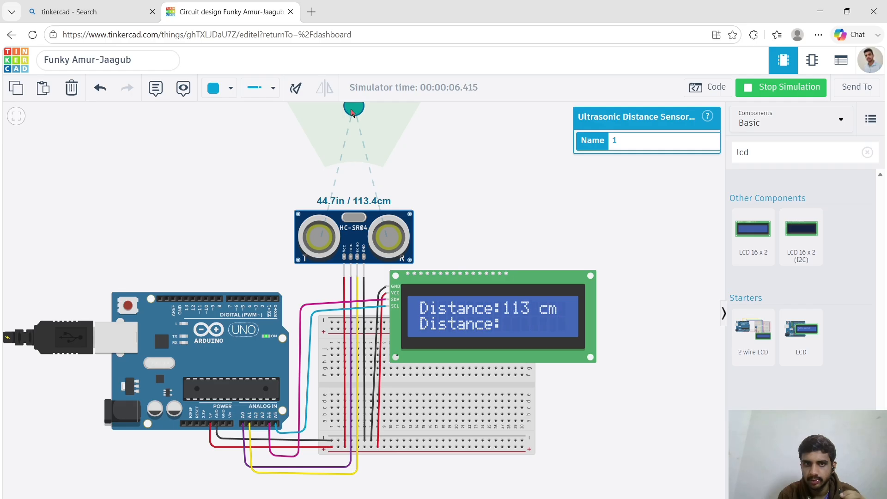
pyautogui.moveTo(351, 112); pyautogui.dragTo(365, 132)
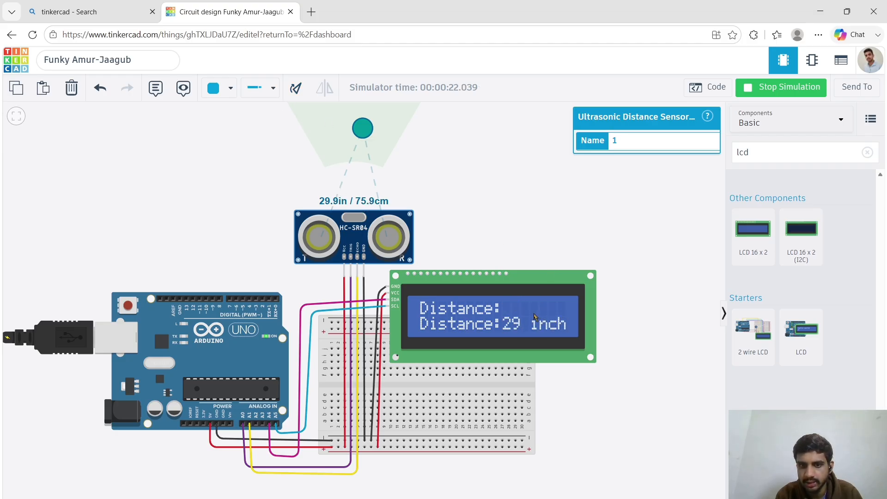
pyautogui.moveTo(364, 132); pyautogui.dragTo(351, 152)
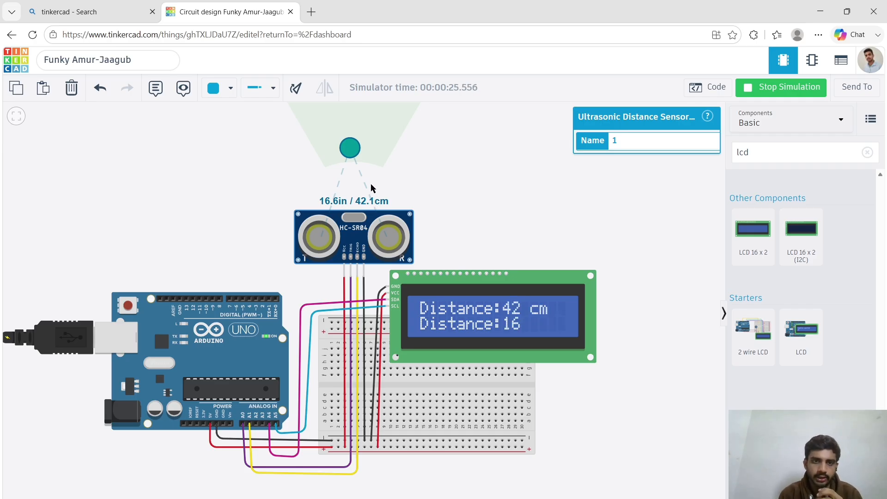
pyautogui.moveTo(348, 153)
pyautogui.mouseDown()
pyautogui.moveTo(347, 135)
pyautogui.moveTo(329, 138)
pyautogui.moveTo(365, 150)
pyautogui.moveTo(339, 148)
pyautogui.moveTo(352, 149)
pyautogui.mouseUp()
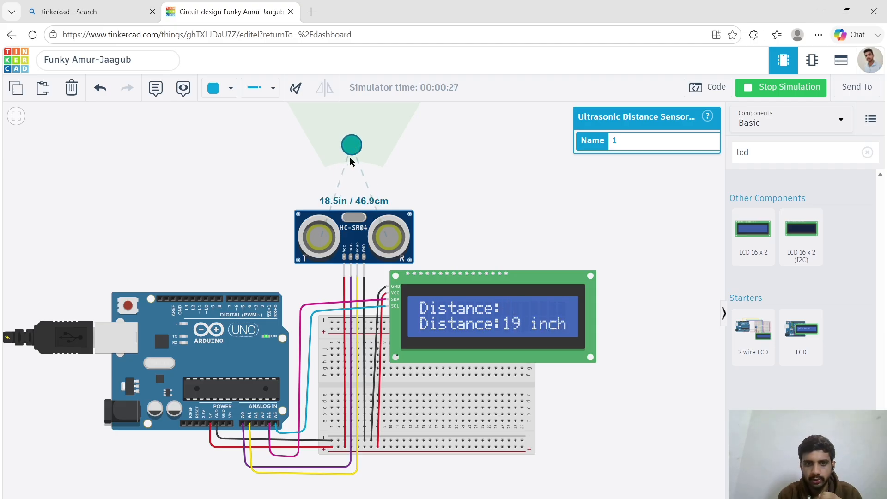